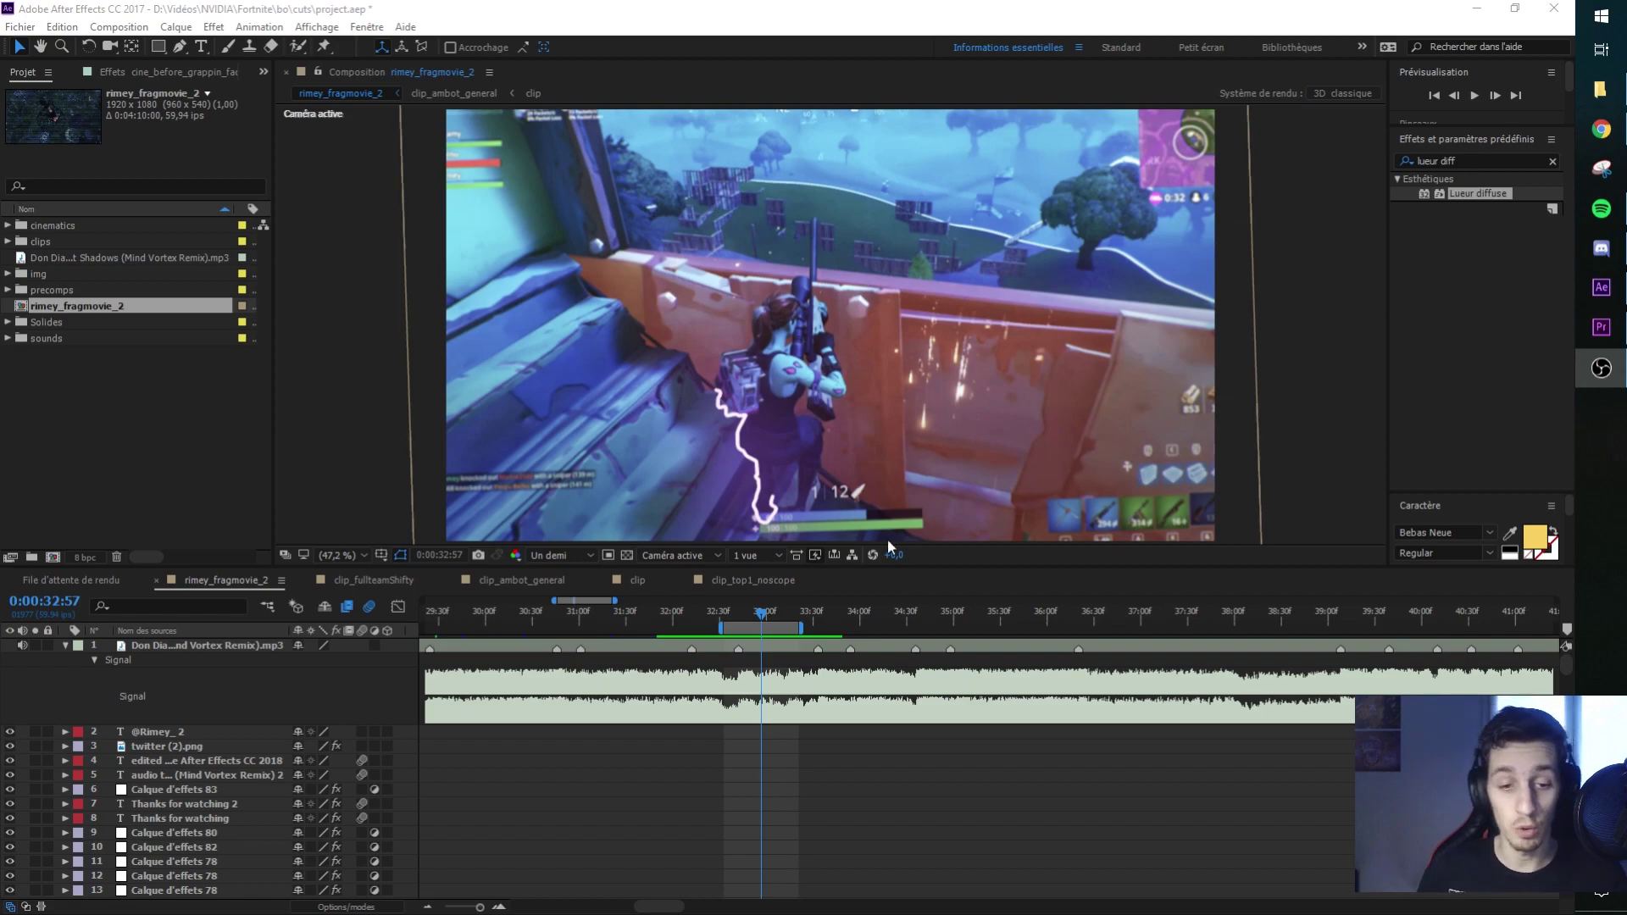
Preview the finished outline effect in rimey_fragmovie_2 from around 0:00:32:32
{"action": "left_click_drag", "start_coordinate": [772, 610], "coordinate": [724, 594]}
{"action": "key", "text": "space"}
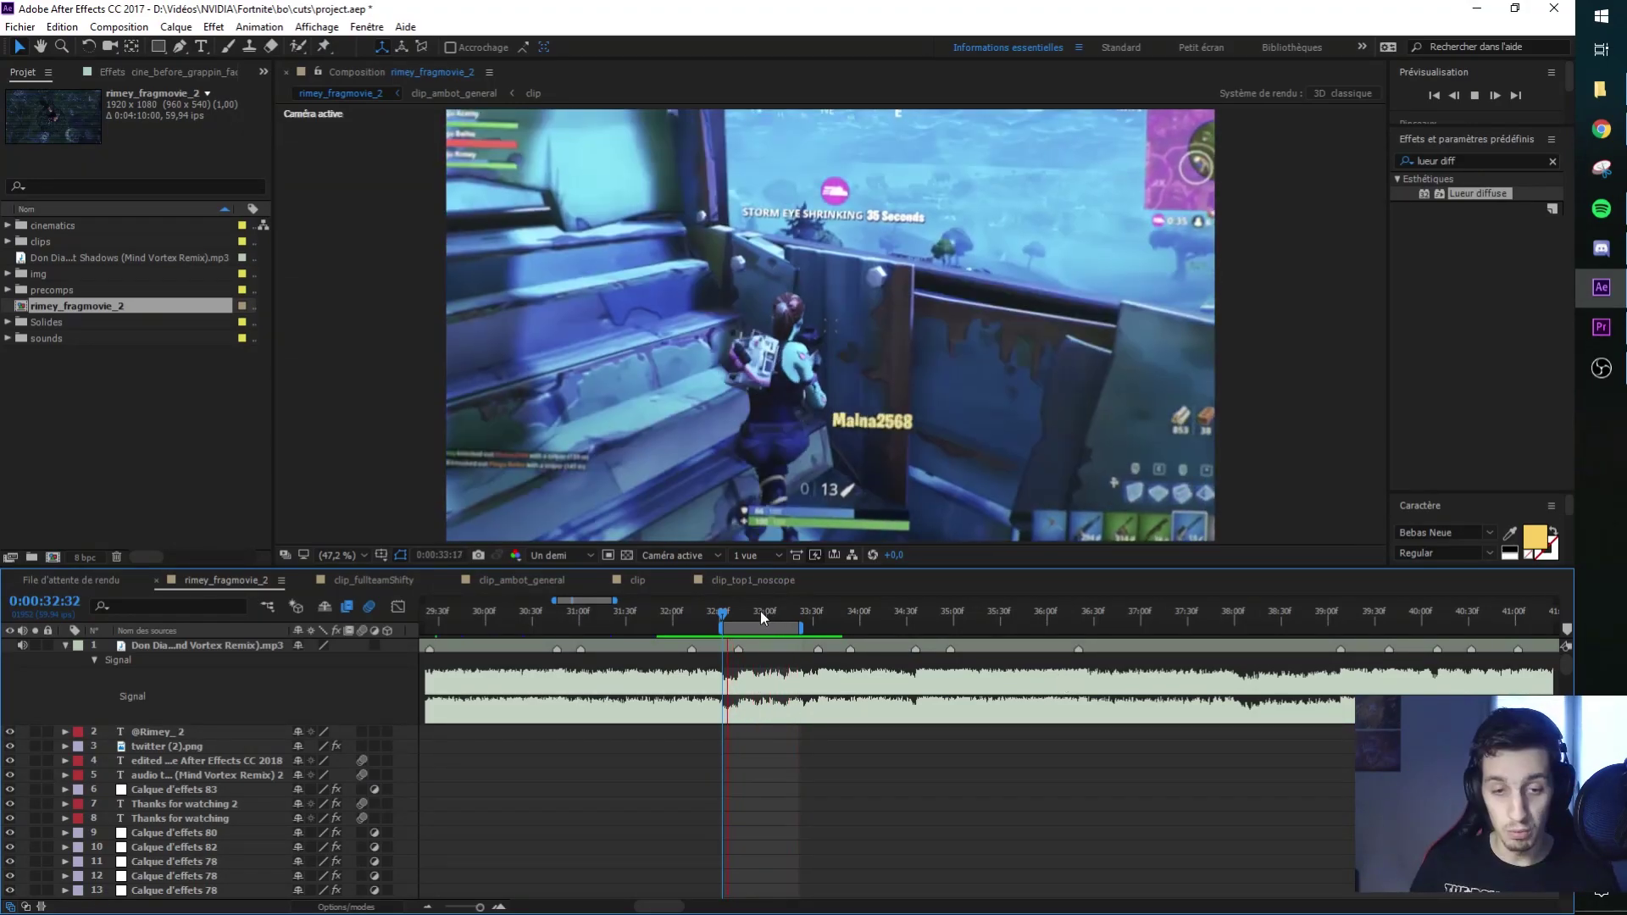
{"action": "left_click", "coordinate": [760, 612]}
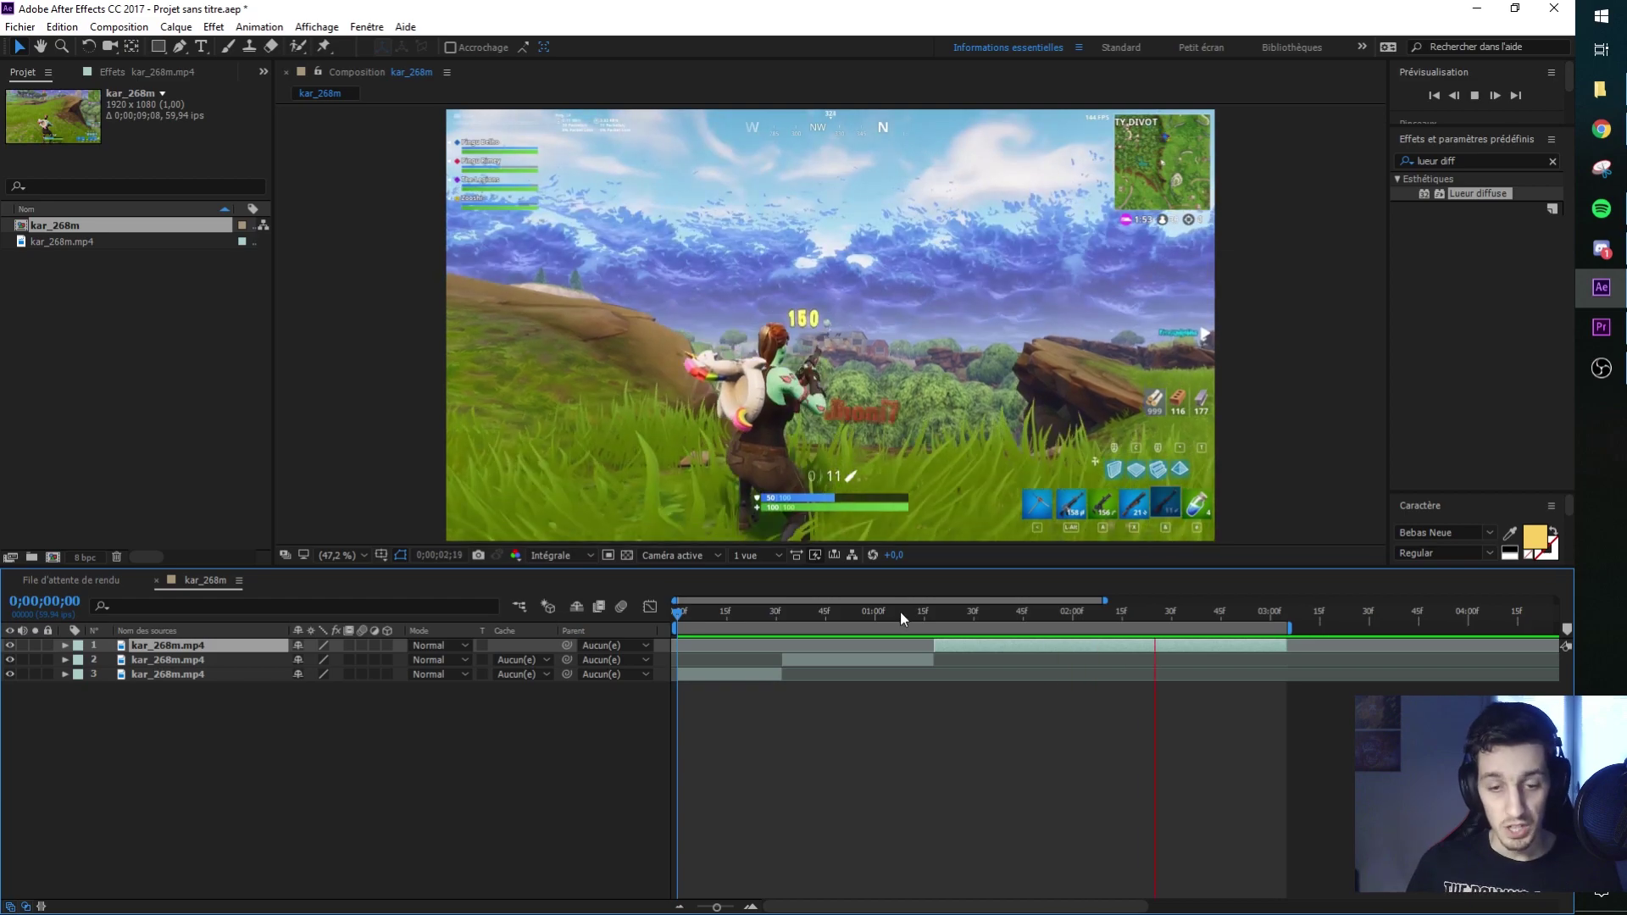
Scrub through the middle clip of the kar_268m composition to examine the rifle shot
{"action": "left_click", "coordinate": [864, 613]}
{"action": "left_click_drag", "start_coordinate": [864, 613], "coordinate": [799, 613]}
{"action": "left_click", "coordinate": [815, 659]}
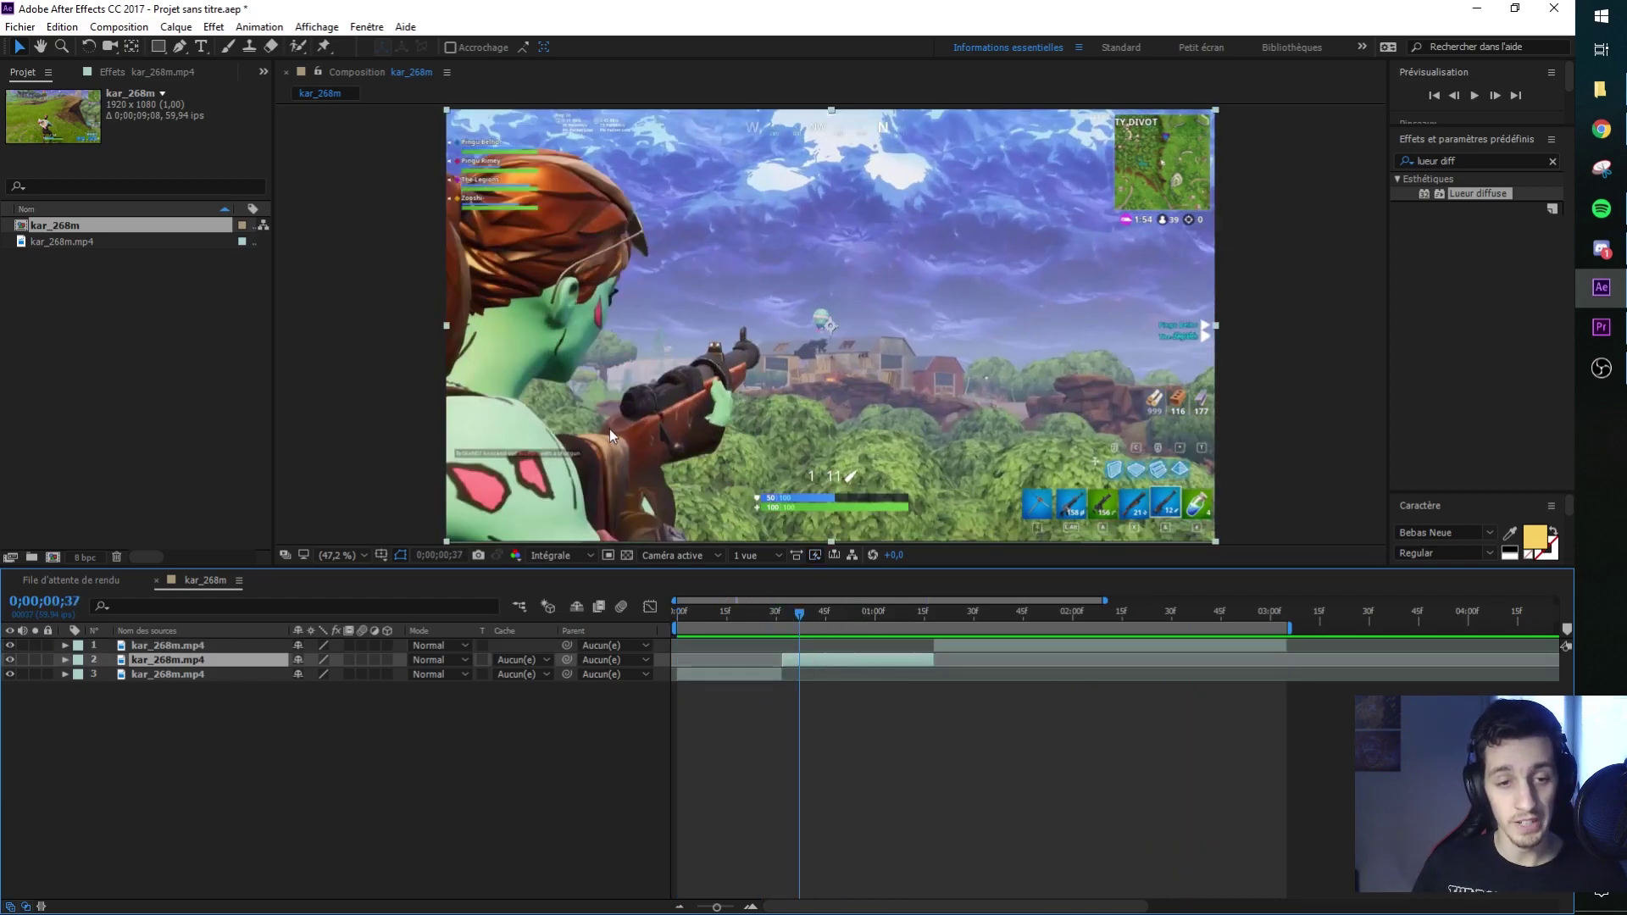
{"action": "mouse_move", "coordinate": [802, 611]}
{"action": "left_mouse_down"}
{"action": "mouse_move", "coordinate": [909, 615]}
{"action": "mouse_move", "coordinate": [832, 615]}
{"action": "left_mouse_up"}
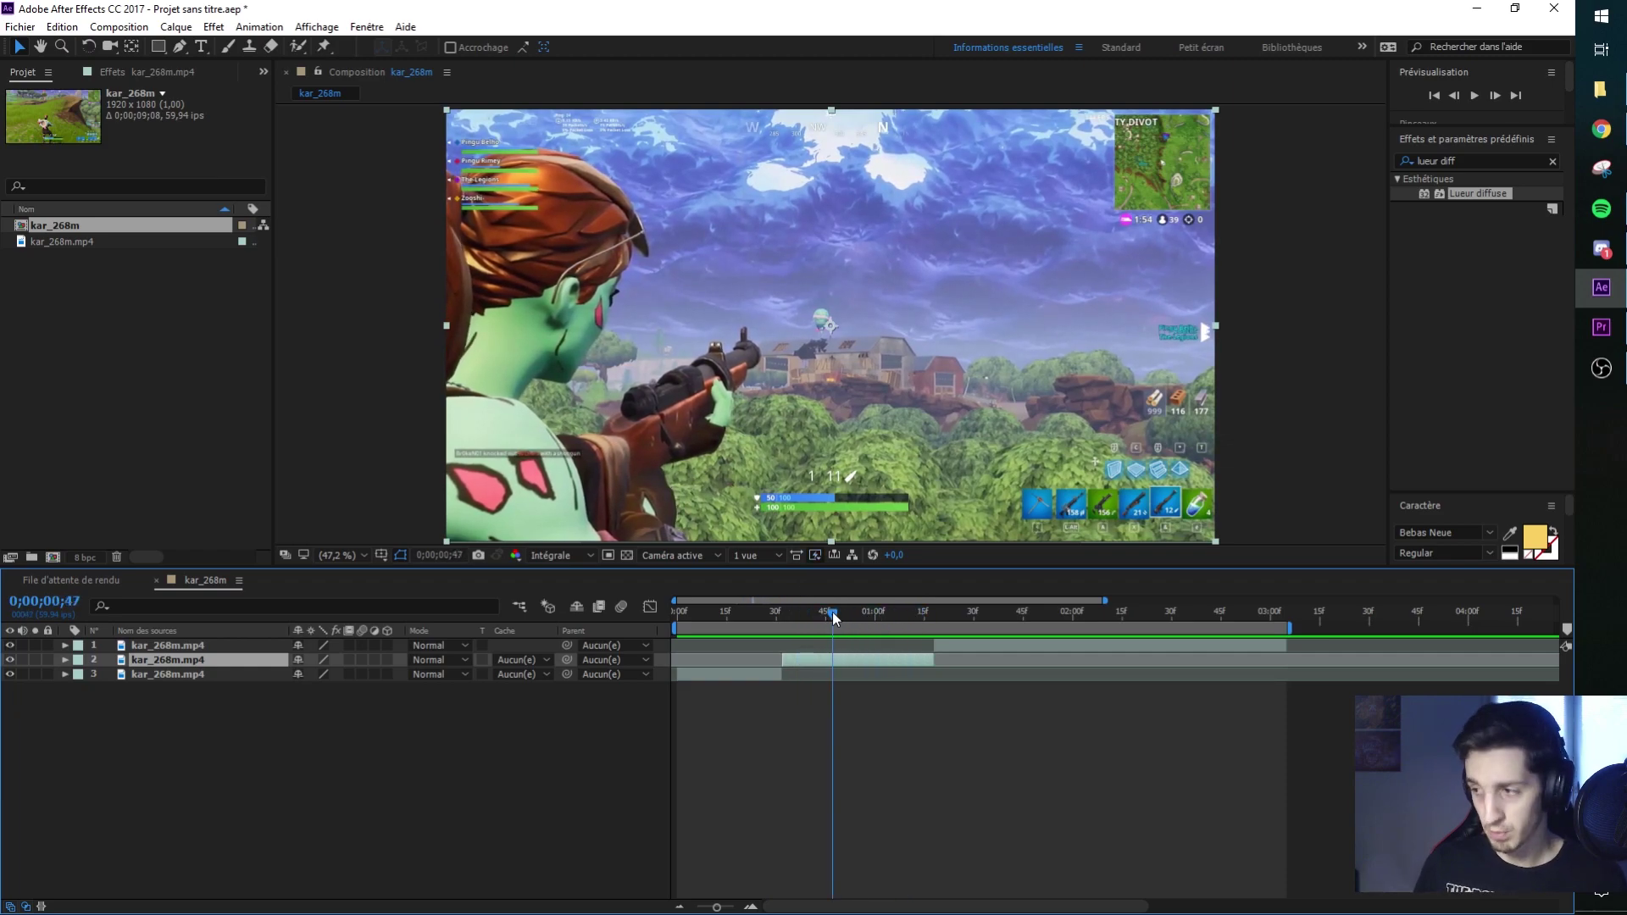
{"action": "mouse_move", "coordinate": [832, 612]}
{"action": "left_mouse_down"}
{"action": "mouse_move", "coordinate": [890, 613]}
{"action": "mouse_move", "coordinate": [856, 613]}
{"action": "left_mouse_up"}
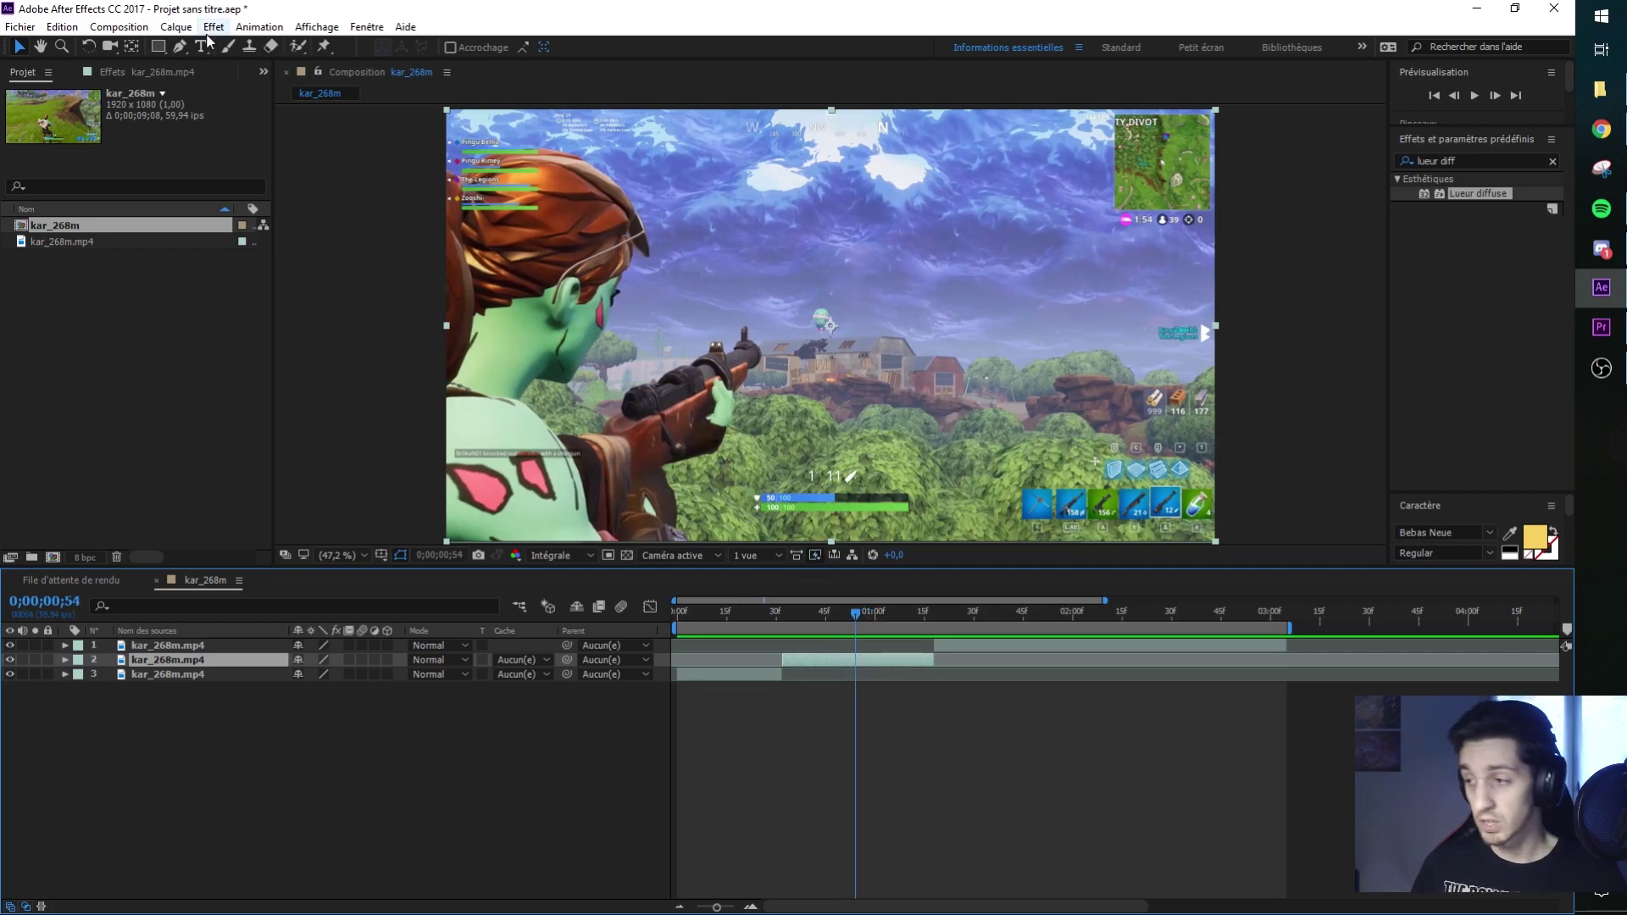
Create a white solid layer at the composition size of 1920 x 1080 px
{"action": "left_click", "coordinate": [895, 745]}
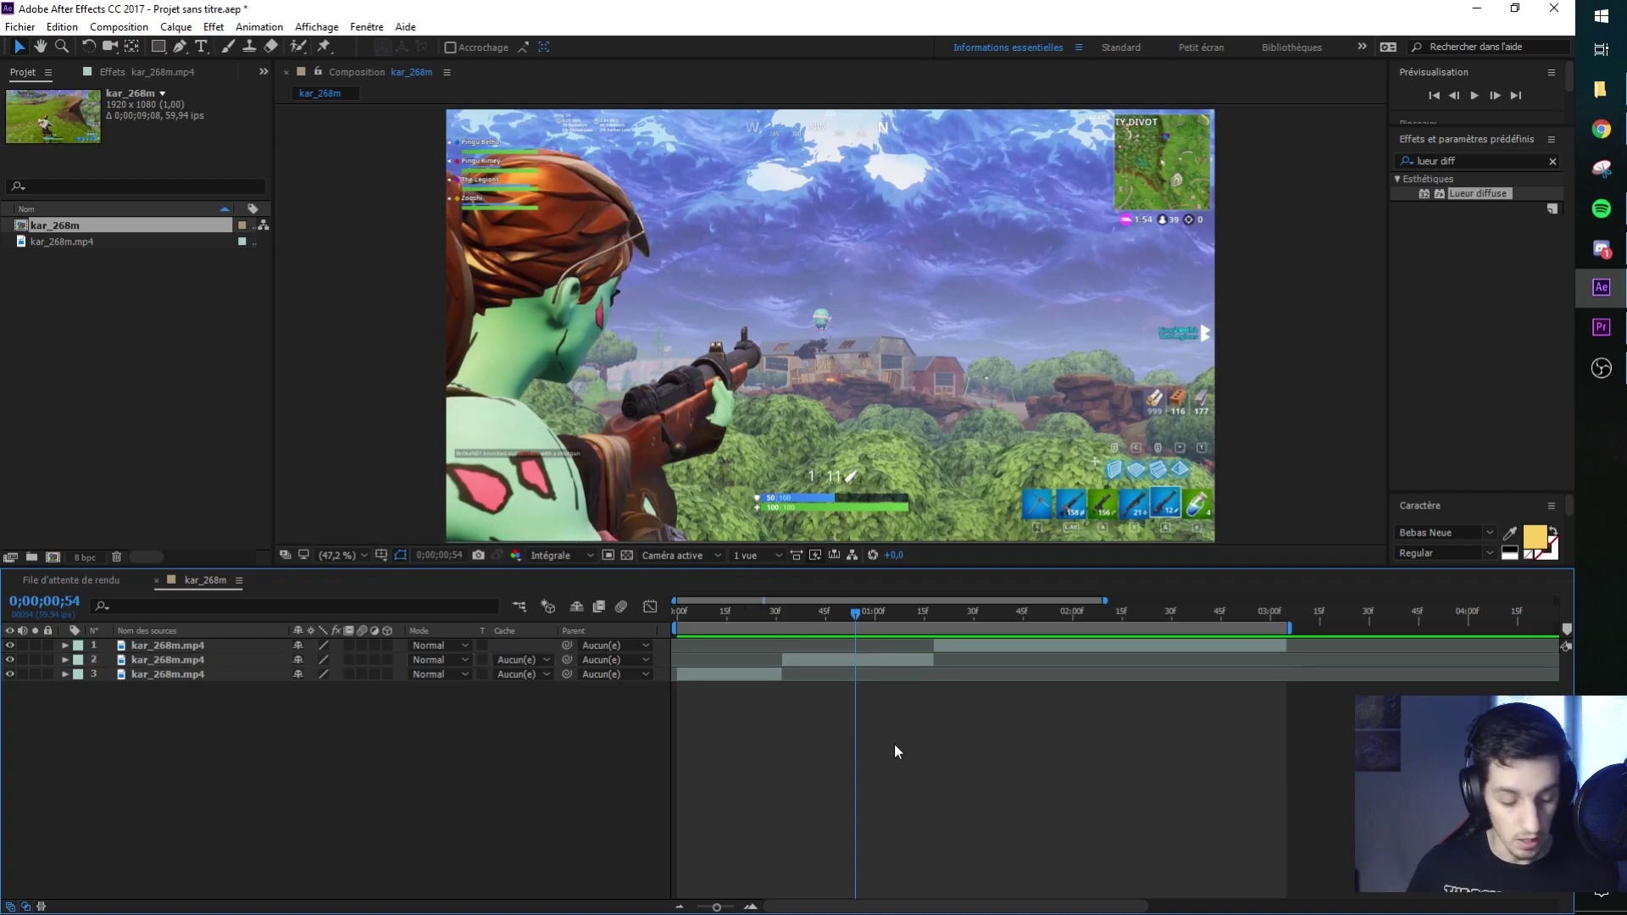
{"action": "key", "text": "ctrl+y"}
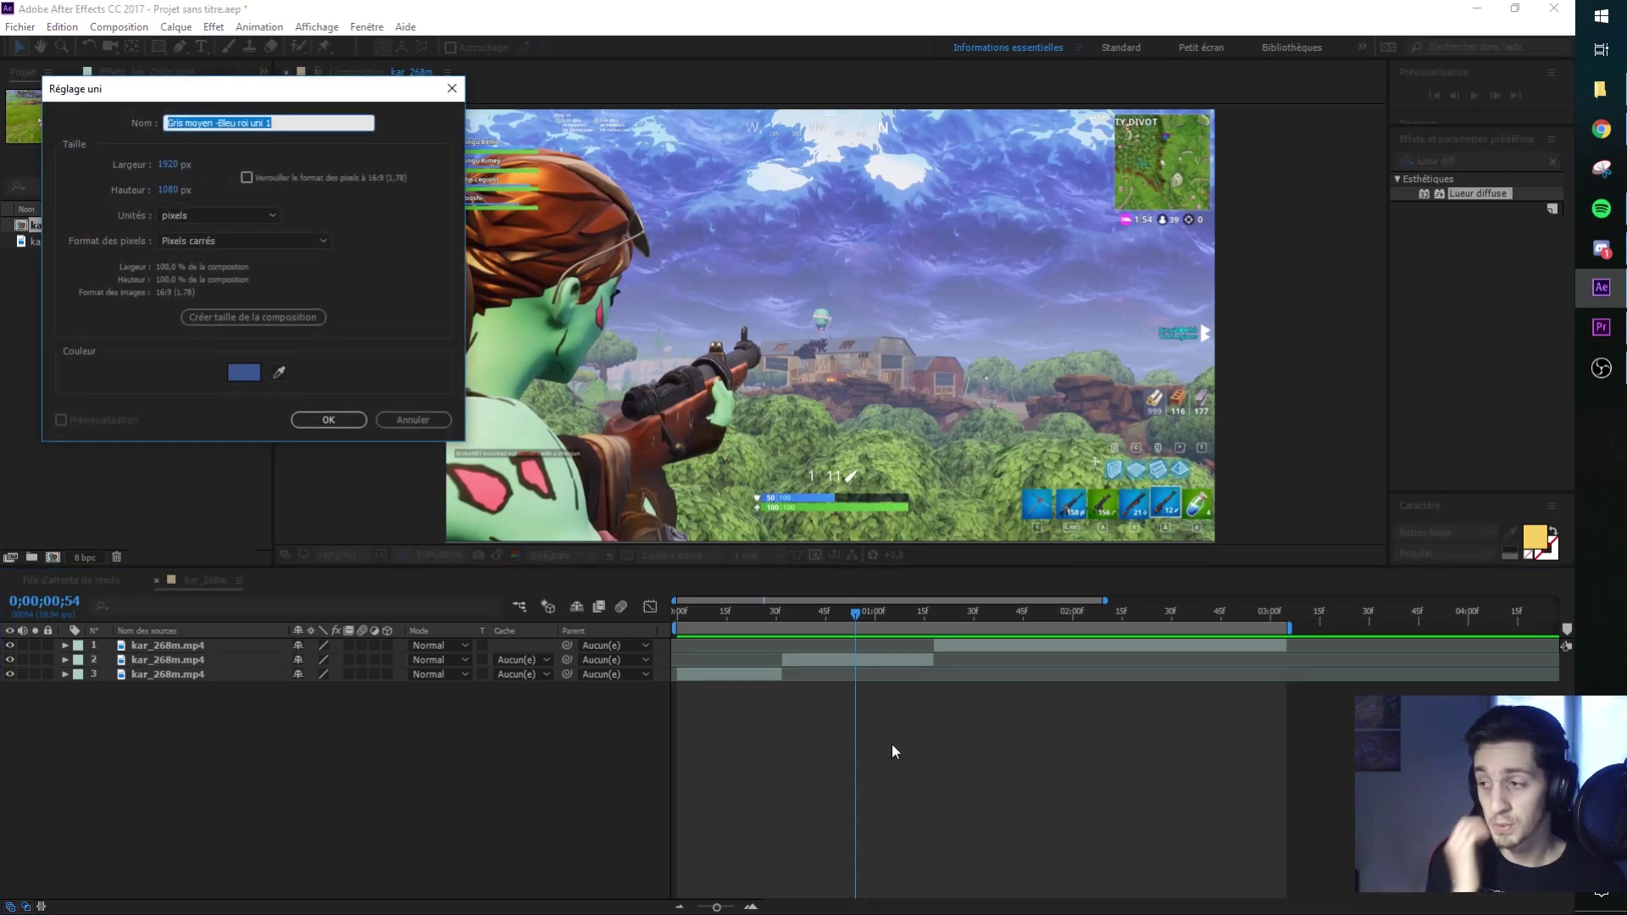
{"action": "left_click", "coordinate": [251, 371]}
{"action": "left_click_drag", "start_coordinate": [950, 305], "coordinate": [759, 148]}
{"action": "left_click", "coordinate": [1267, 277]}
{"action": "key", "text": "Return"}
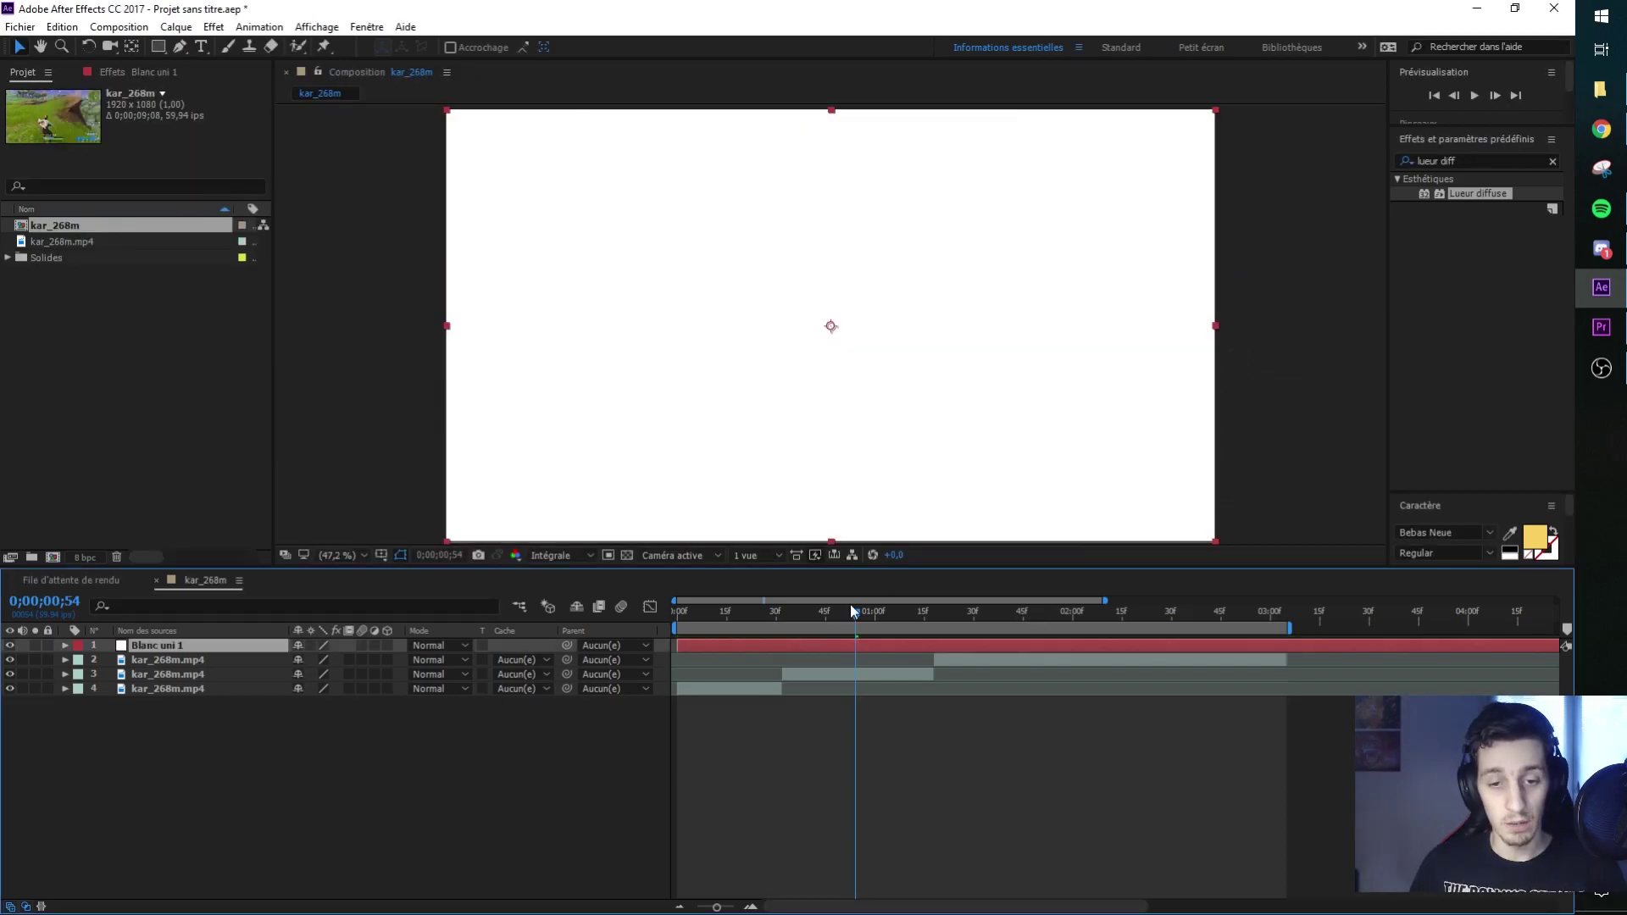
Place the white solid directly below the top clip and trim it to the middle clip's time span
{"action": "key", "text": "ctrl+bracketleft"}
{"action": "key", "text": "j"}
{"action": "key", "text": "alt+bracketleft"}
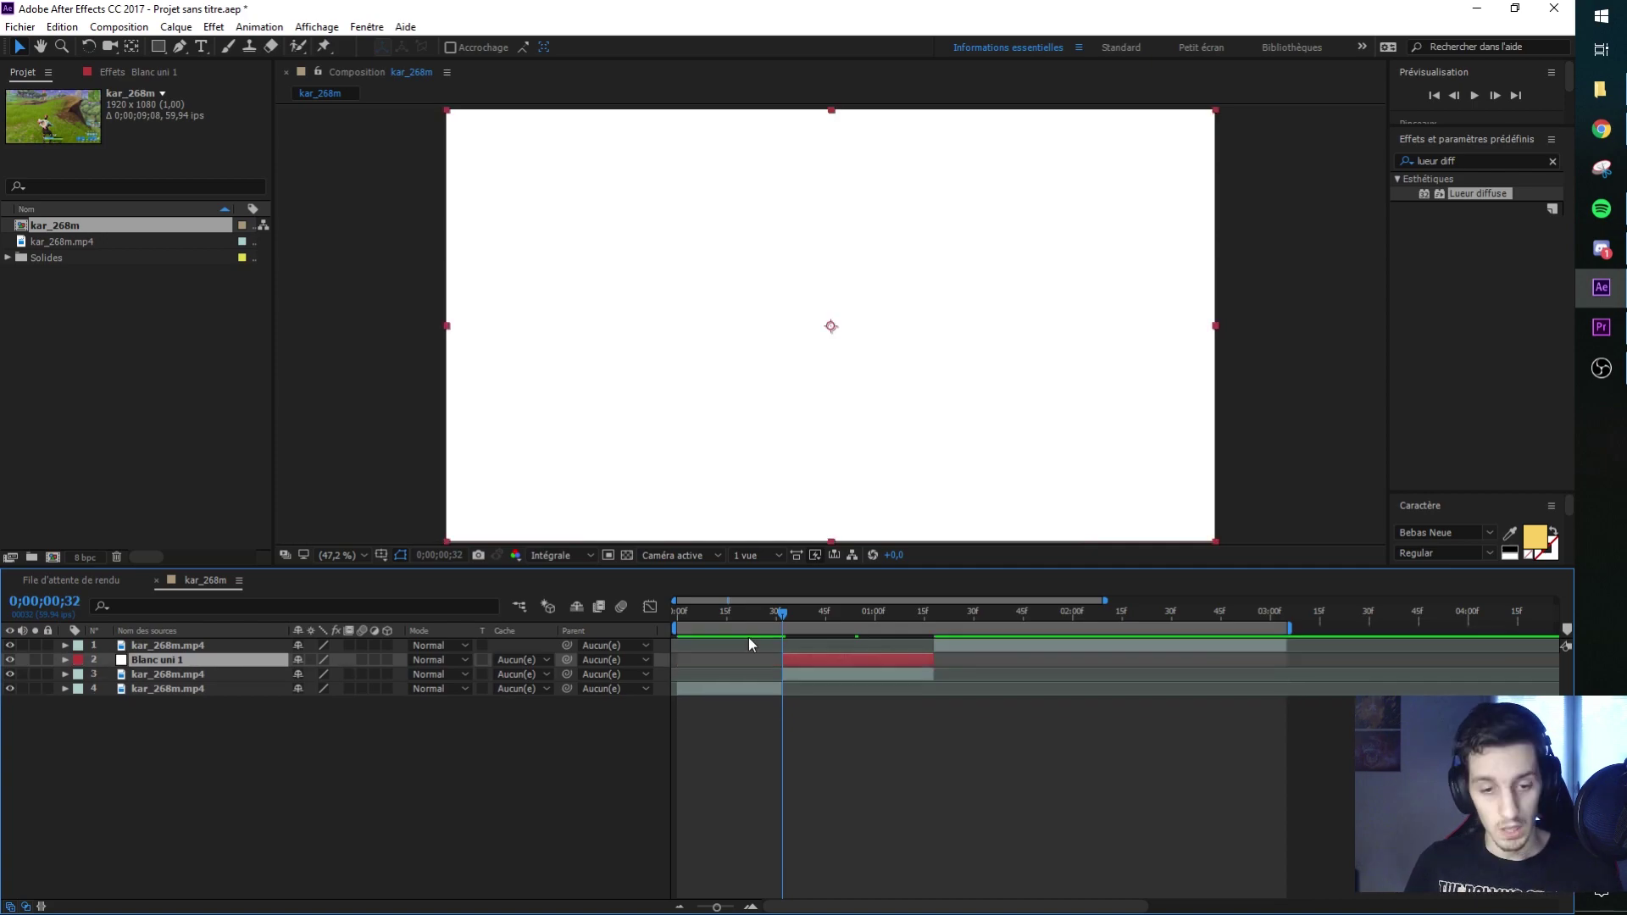
Hide the white solid and begin a Pen tool mask on it from the scope's rear along the stock to the sleeve
{"action": "left_click", "coordinate": [10, 659]}
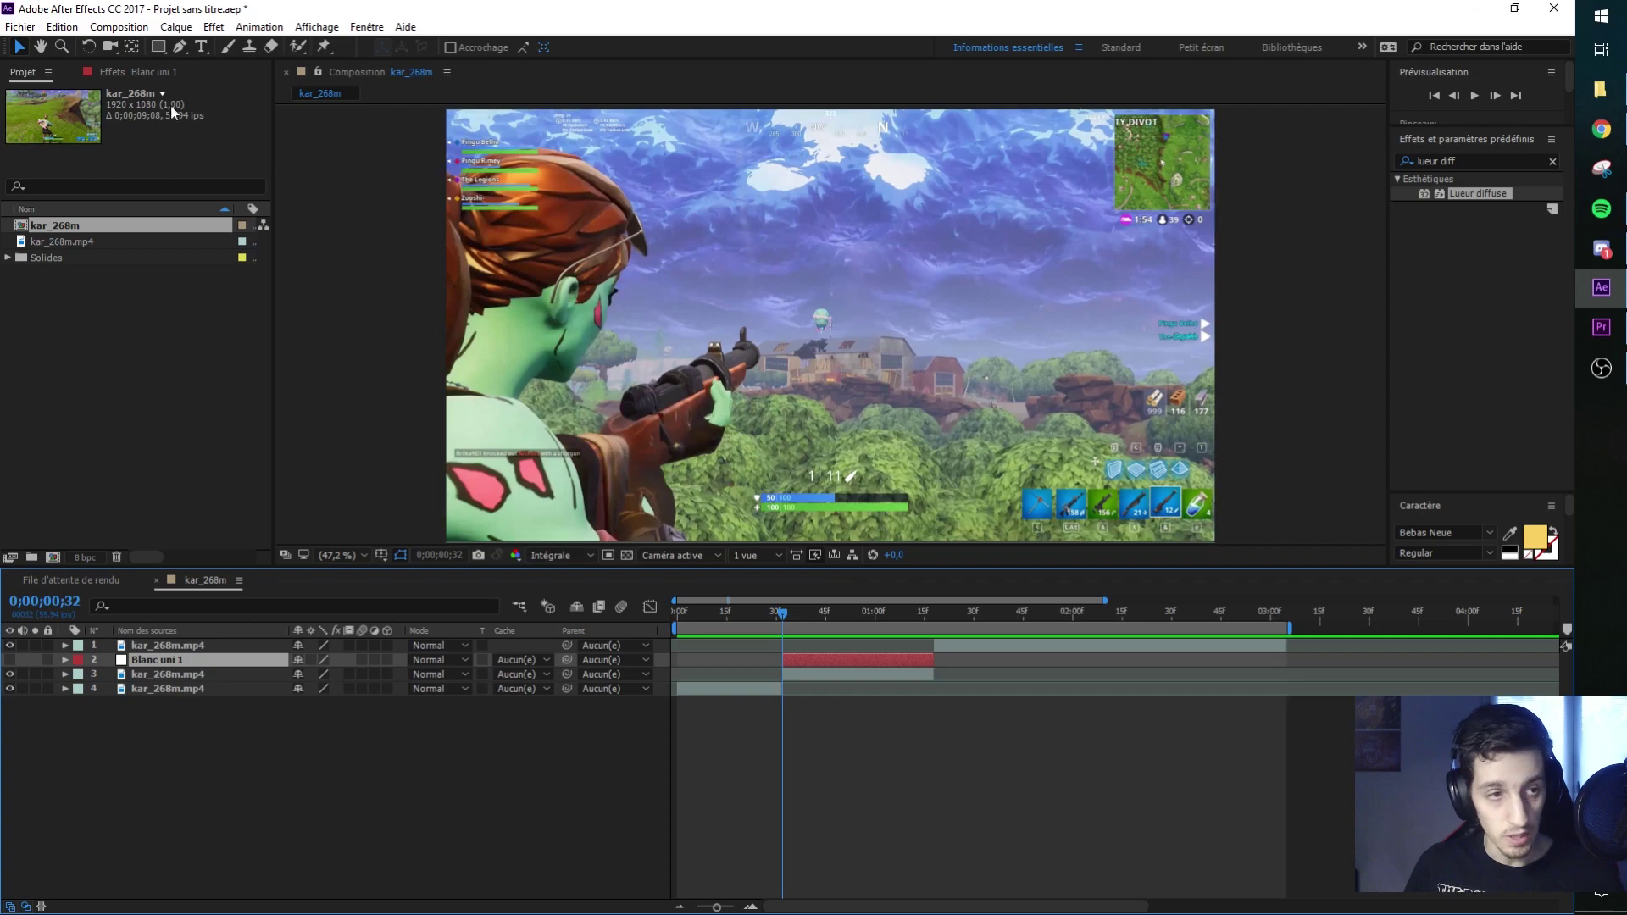
{"action": "left_click", "coordinate": [182, 47]}
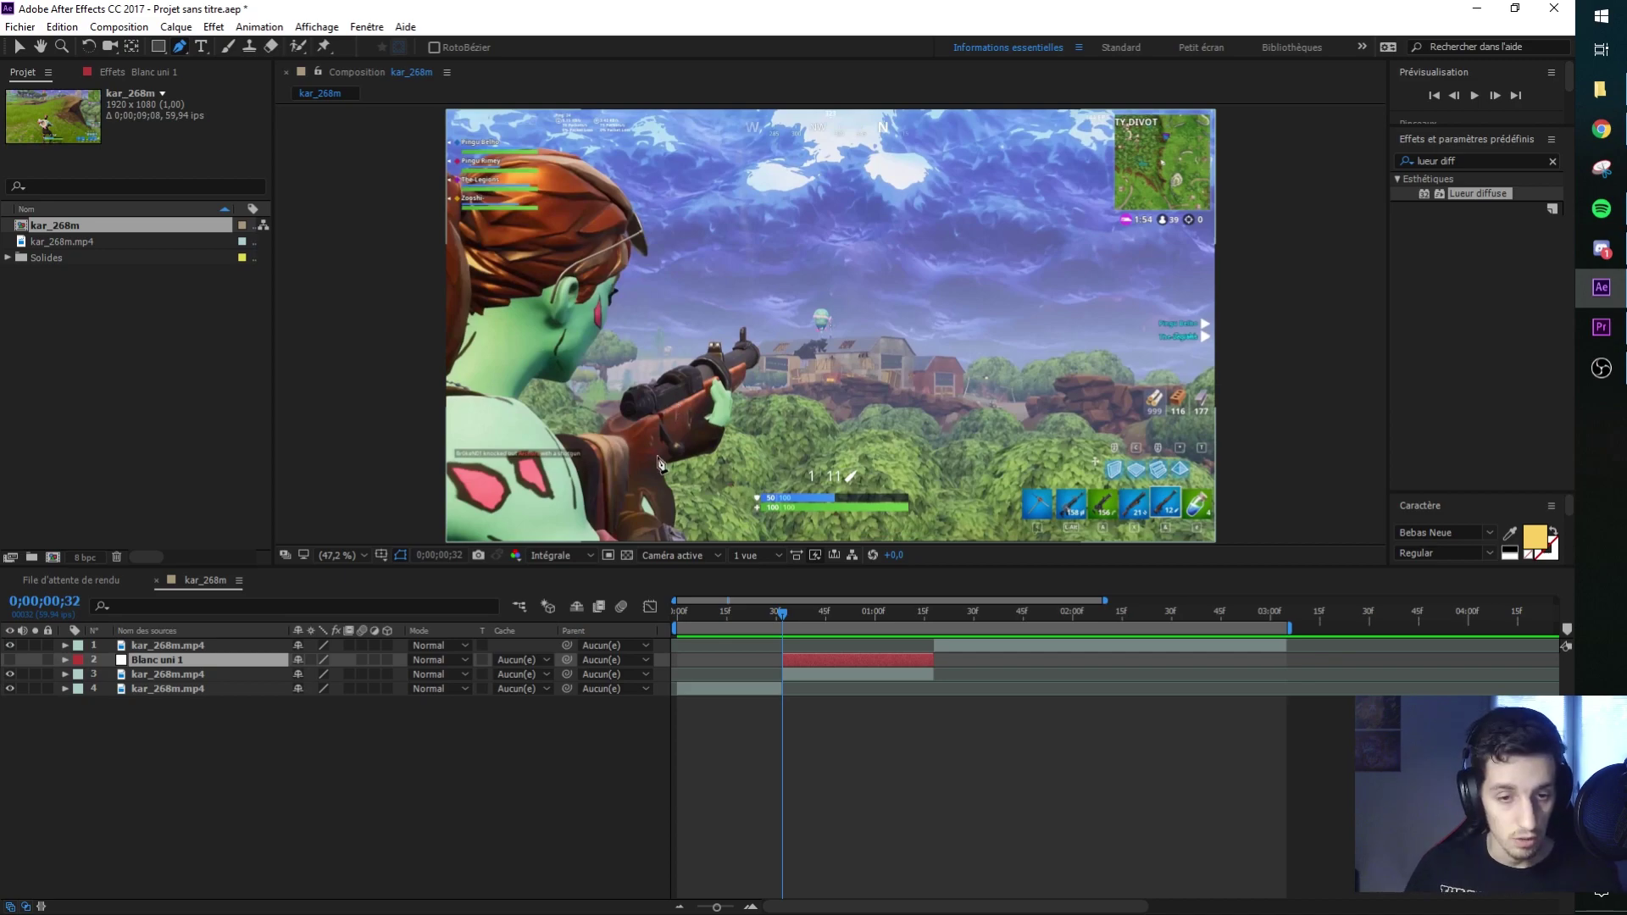
{"action": "scroll", "coordinate": [674, 406], "scroll_direction": "up", "scroll_amount": 5}
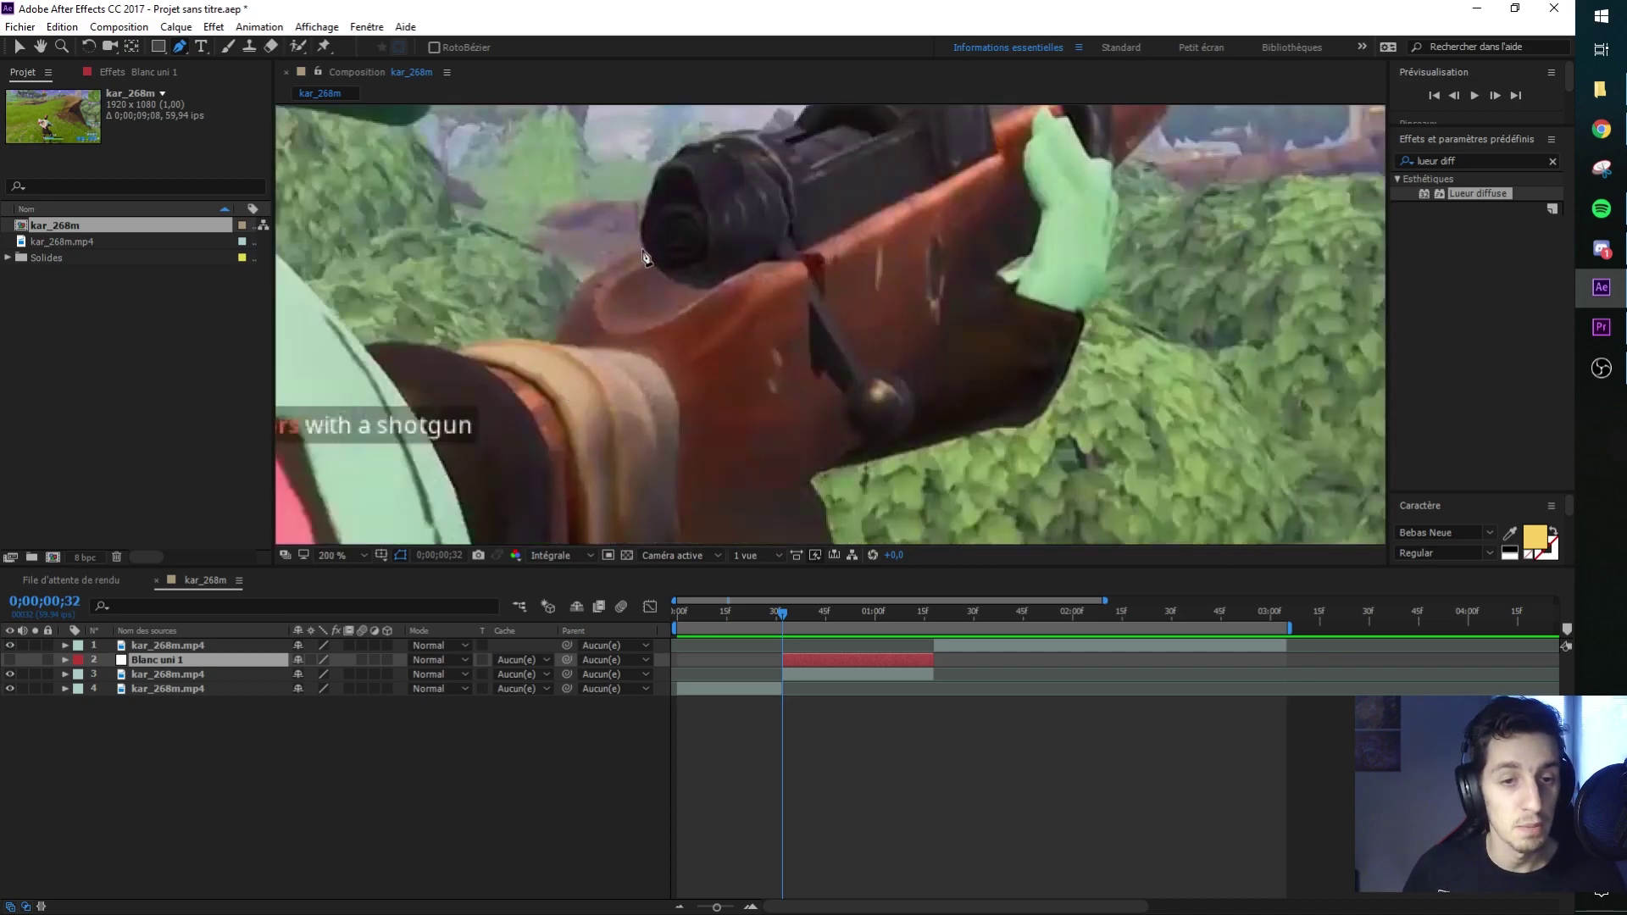
{"action": "left_click", "coordinate": [643, 246]}
{"action": "left_click", "coordinate": [604, 266]}
{"action": "left_click", "coordinate": [592, 276]}
{"action": "left_click", "coordinate": [580, 287]}
{"action": "left_click", "coordinate": [567, 311]}
{"action": "left_click", "coordinate": [563, 323]}
{"action": "left_click", "coordinate": [558, 334]}
{"action": "left_click", "coordinate": [551, 344]}
{"action": "left_click", "coordinate": [484, 340]}
{"action": "left_click", "coordinate": [455, 352]}
{"action": "left_click", "coordinate": [402, 342]}
{"action": "left_click", "coordinate": [391, 344]}
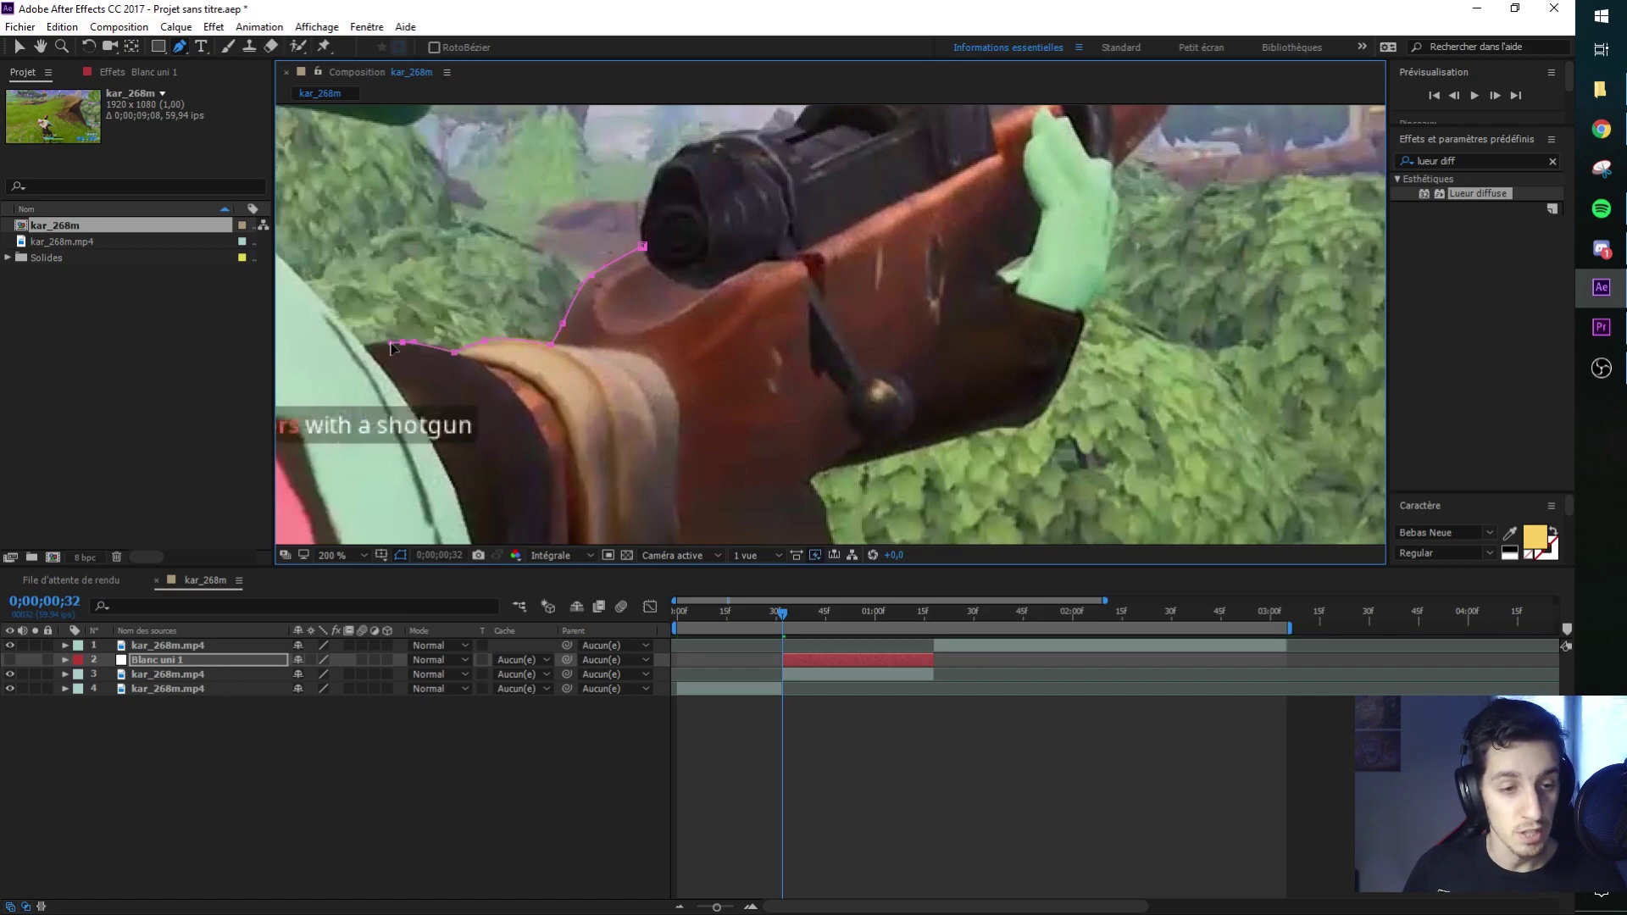
Continue the mask path down the edge of the character's arm to the lower edge of the frame
{"action": "left_click", "coordinate": [365, 346]}
{"action": "left_click", "coordinate": [406, 400]}
{"action": "left_click", "coordinate": [435, 439]}
{"action": "scroll", "coordinate": [831, 340], "scroll_direction": "down", "scroll_amount": 3}
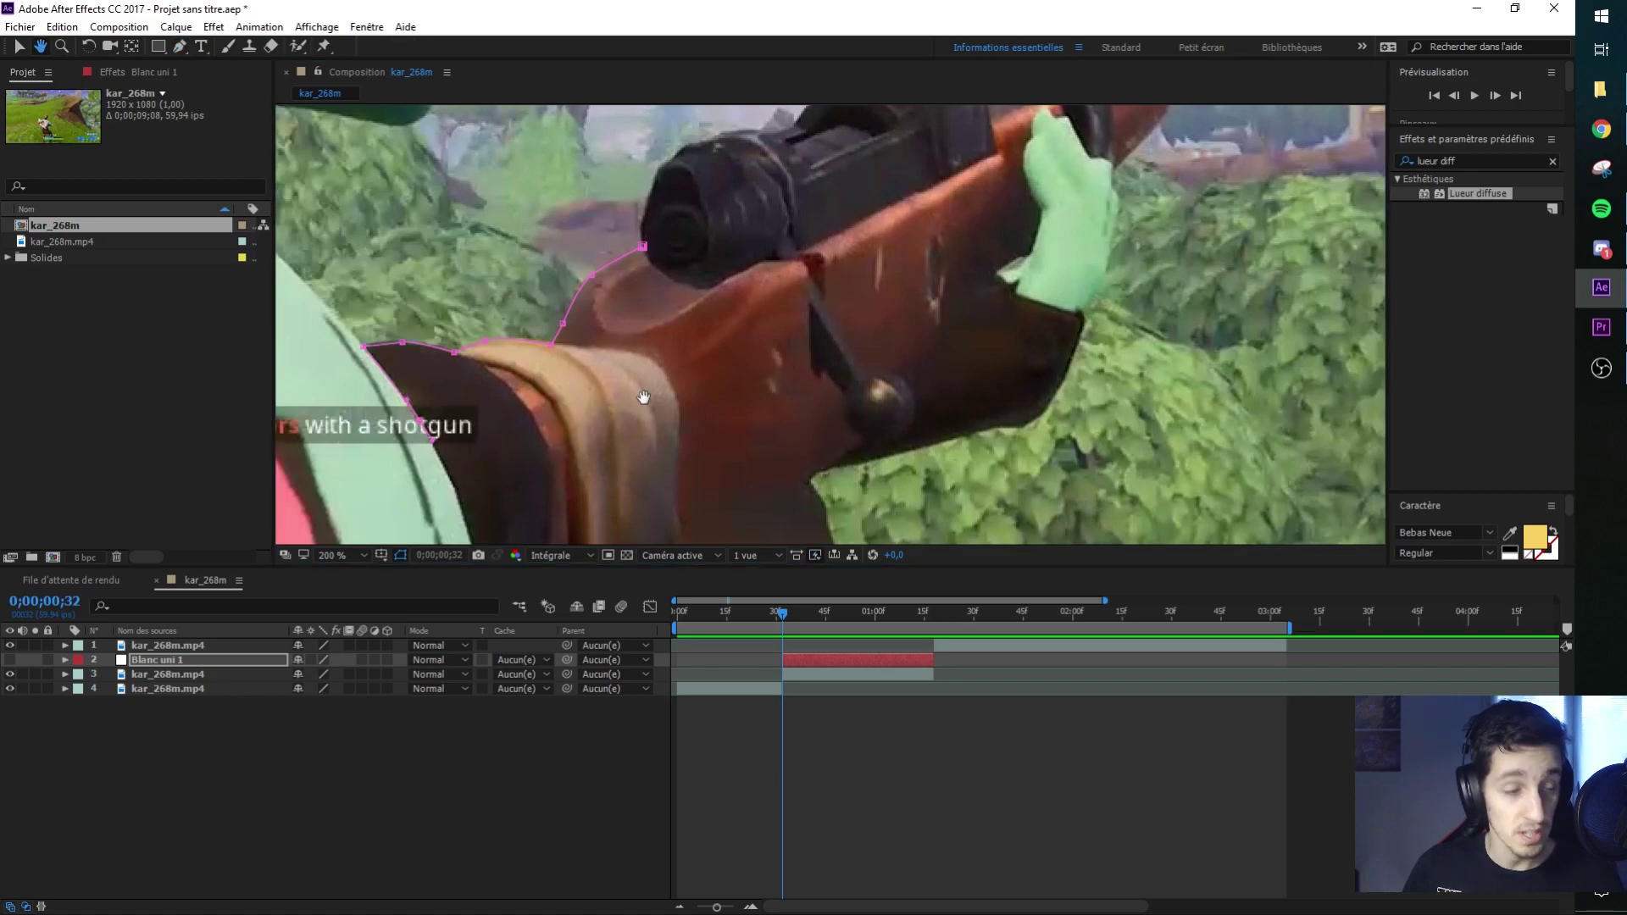
{"action": "left_click", "coordinate": [457, 354]}
{"action": "left_click", "coordinate": [464, 404]}
{"action": "left_click", "coordinate": [478, 483]}
{"action": "scroll", "coordinate": [831, 339], "scroll_direction": "down", "scroll_amount": 3}
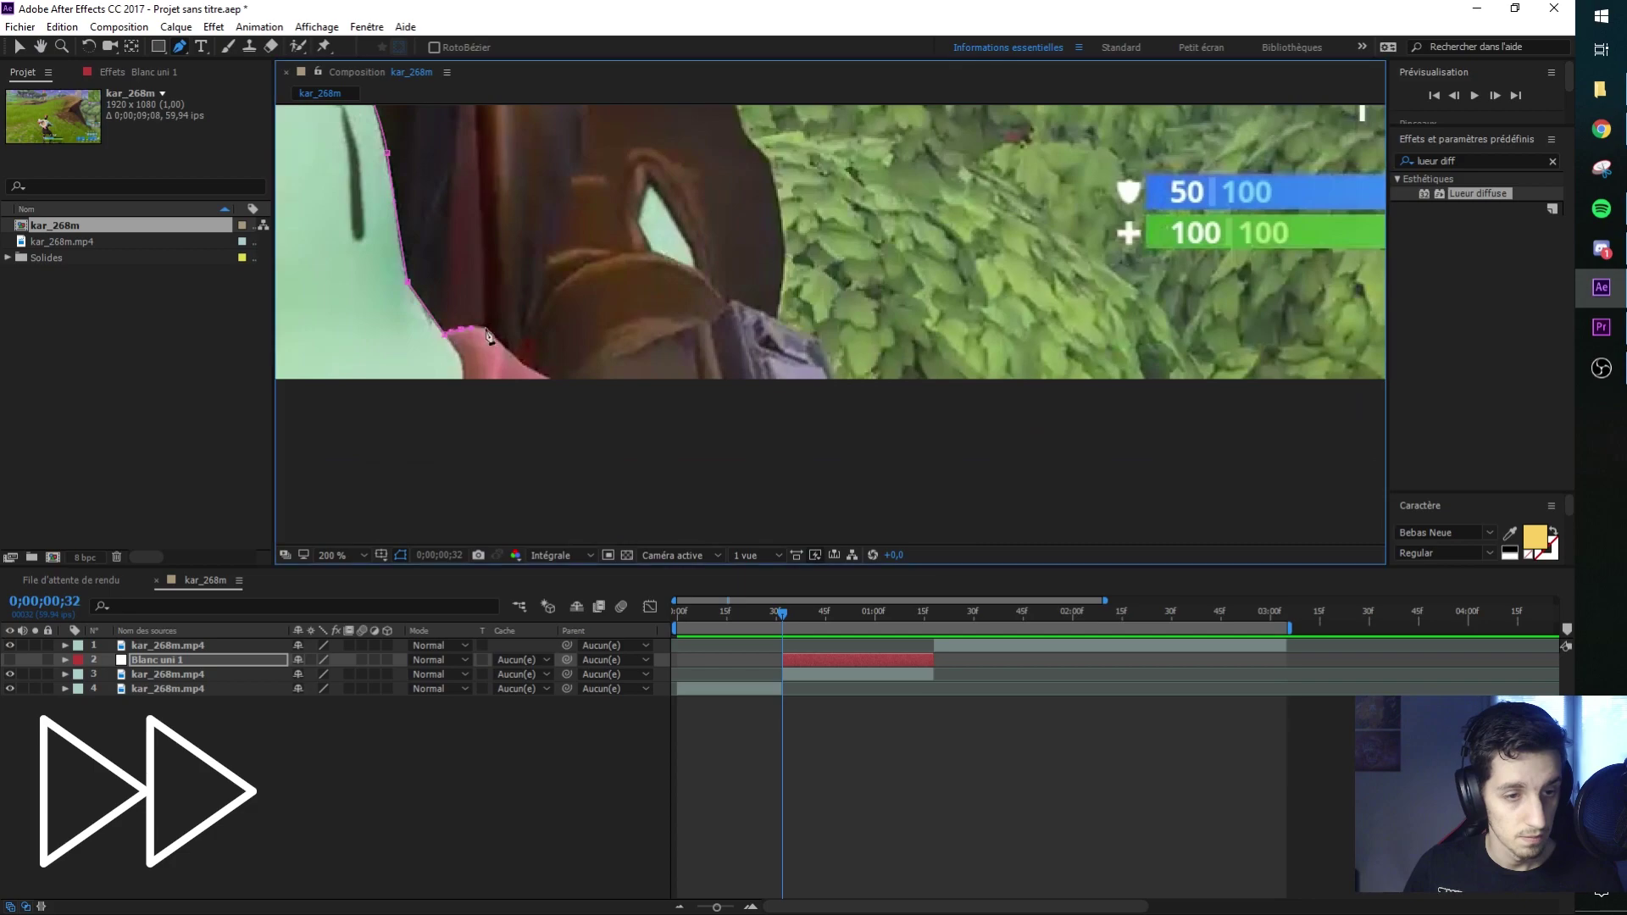
{"action": "scroll", "coordinate": [830, 339], "scroll_direction": "up", "scroll_amount": 3}
{"action": "scroll", "coordinate": [831, 339], "scroll_direction": "down", "scroll_amount": 3}
Trace the mask path along the rifle's underside and up past the supporting hand
{"action": "left_click", "coordinate": [389, 536]}
{"action": "left_click", "coordinate": [436, 489]}
{"action": "left_click", "coordinate": [557, 466]}
{"action": "left_click", "coordinate": [657, 443]}
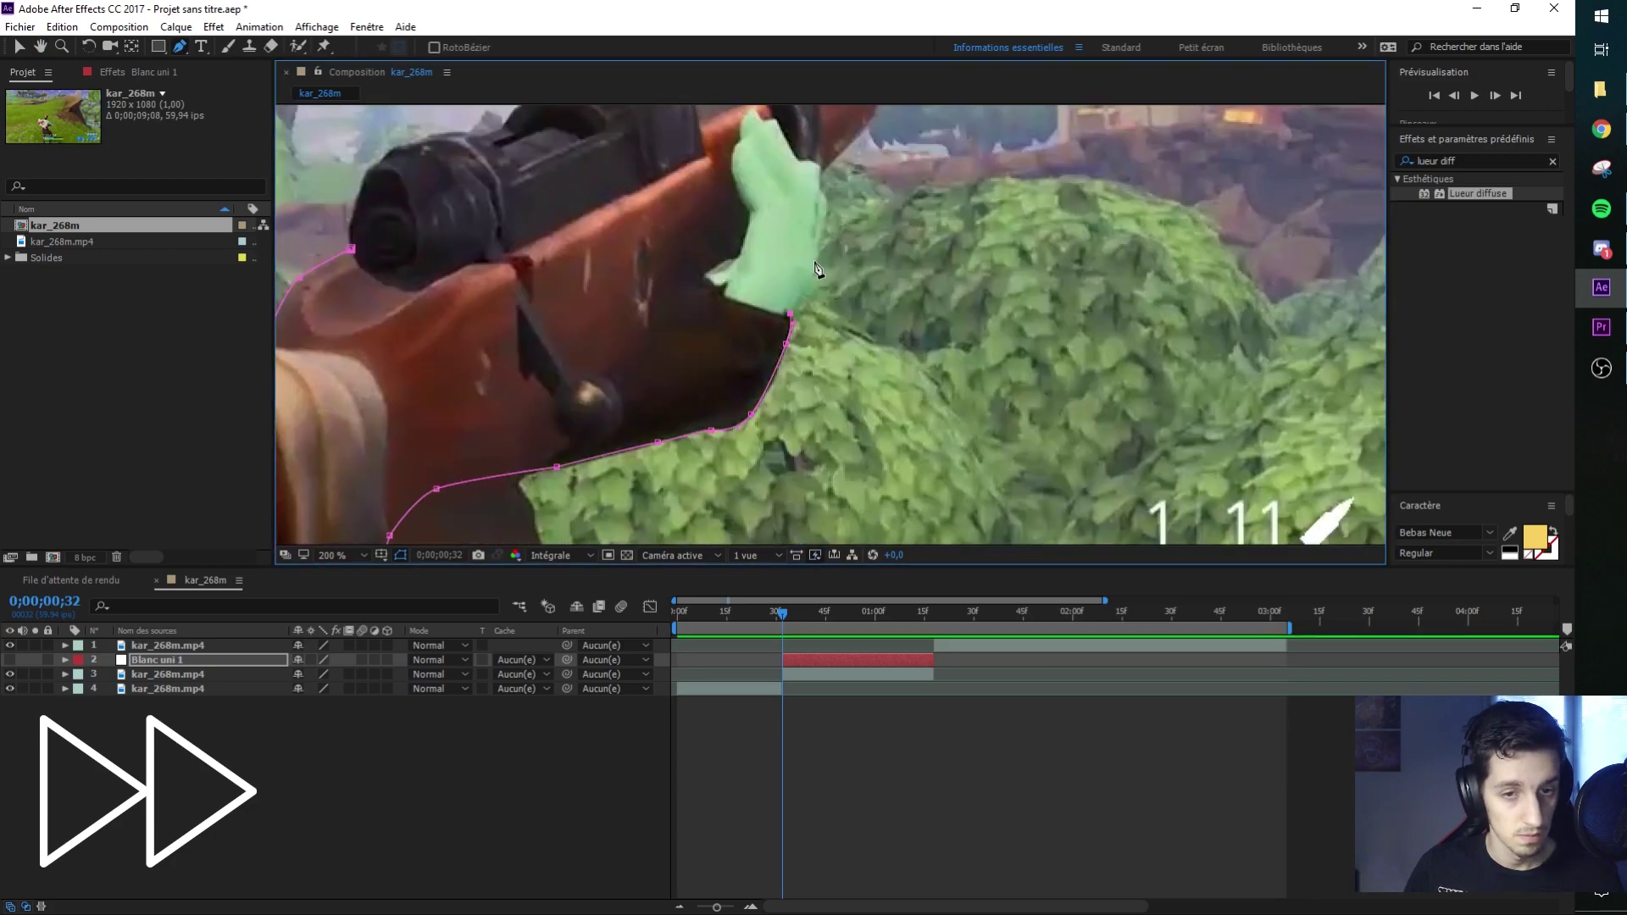
{"action": "scroll", "coordinate": [668, 441], "scroll_direction": "down", "scroll_amount": 3}
{"action": "scroll", "coordinate": [830, 339], "scroll_direction": "up", "scroll_amount": 3}
{"action": "left_click", "coordinate": [817, 381]}
{"action": "left_click", "coordinate": [841, 309]}
Trace the mask path around the muzzle and front sight and back along the top of the barrel
{"action": "scroll", "coordinate": [841, 309], "scroll_direction": "up", "scroll_amount": 3}
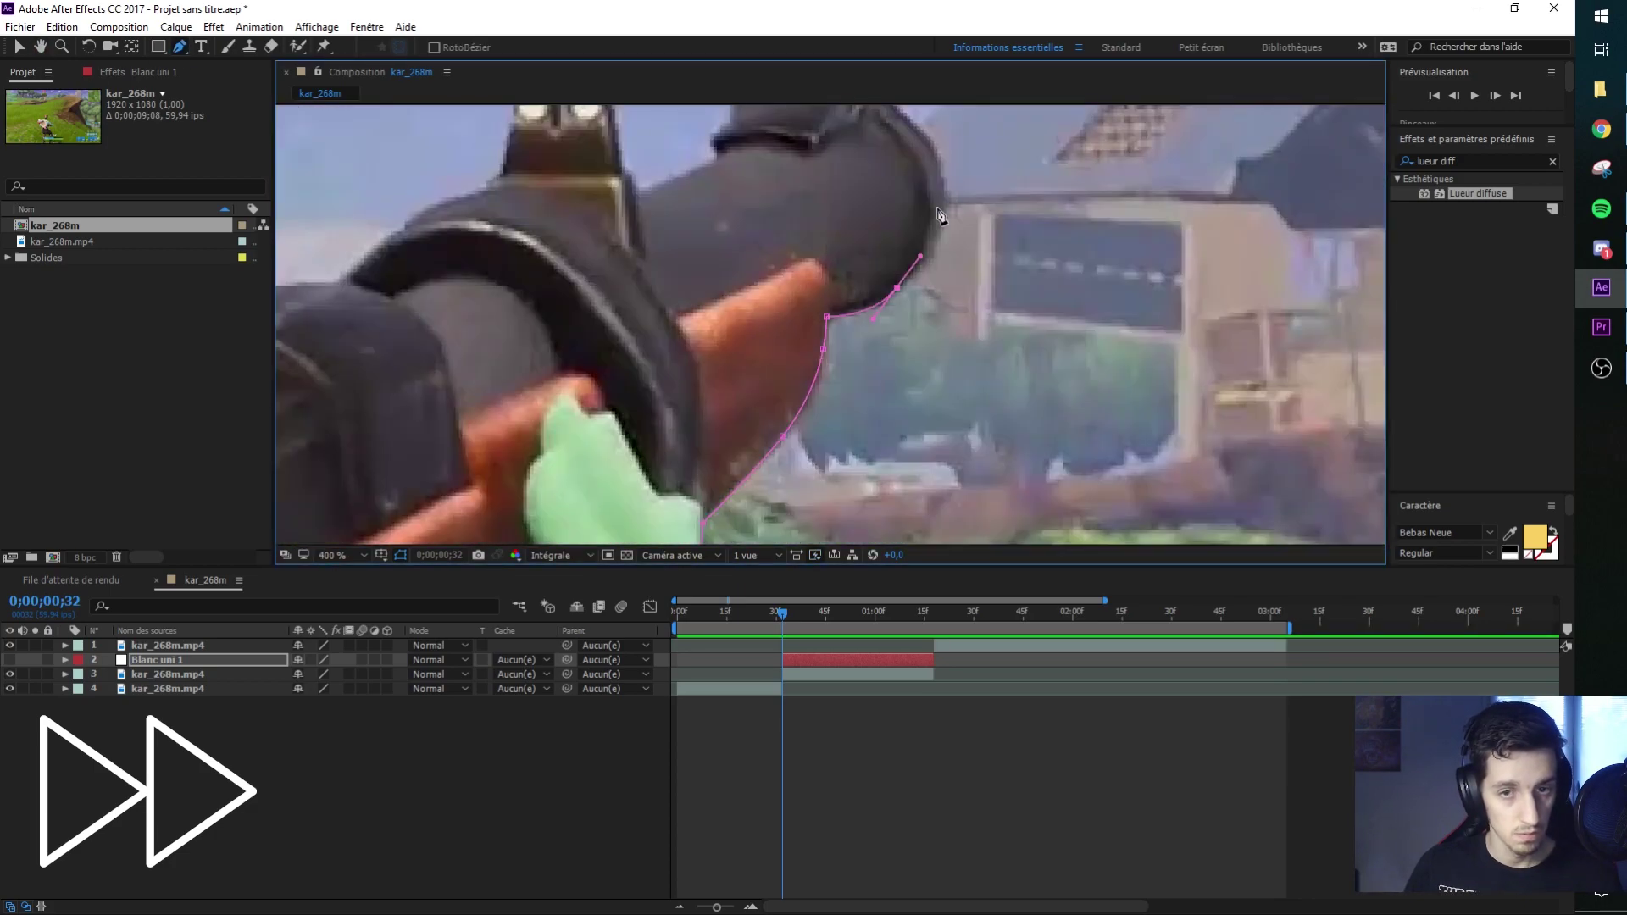
{"action": "scroll", "coordinate": [830, 339], "scroll_direction": "up", "scroll_amount": 3}
{"action": "left_click", "coordinate": [761, 364]}
{"action": "left_click", "coordinate": [719, 349]}
{"action": "left_click", "coordinate": [719, 236]}
{"action": "left_click", "coordinate": [668, 359]}
{"action": "left_click", "coordinate": [603, 434]}
{"action": "left_click", "coordinate": [527, 470]}
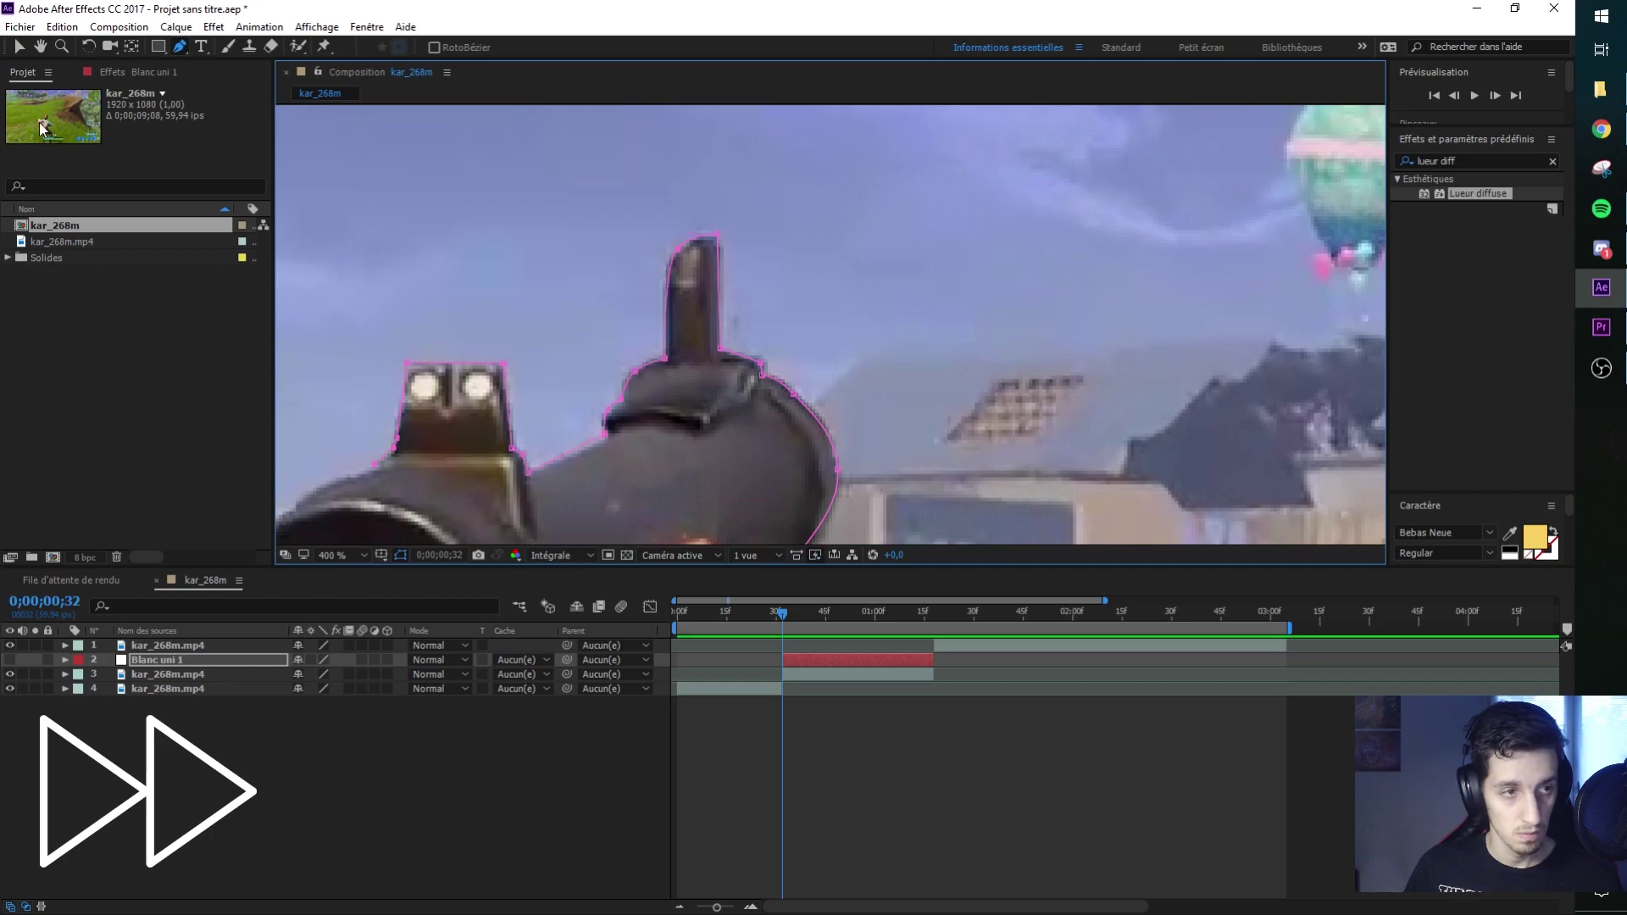
Trace the remaining upper edge of the rifle around the scope and close the mask at its starting point
{"action": "scroll", "coordinate": [523, 451], "scroll_direction": "down", "scroll_amount": 3}
{"action": "scroll", "coordinate": [830, 339], "scroll_direction": "down", "scroll_amount": 3}
{"action": "left_click", "coordinate": [688, 357]}
{"action": "left_click", "coordinate": [633, 409]}
{"action": "left_click", "coordinate": [610, 437]}
{"action": "left_click", "coordinate": [570, 445]}
{"action": "left_click", "coordinate": [477, 445]}
{"action": "left_click", "coordinate": [428, 464]}
{"action": "left_click_drag", "start_coordinate": [428, 465], "coordinate": [631, 310]}
{"action": "left_click", "coordinate": [581, 326]}
{"action": "left_click", "coordinate": [549, 357]}
{"action": "left_click", "coordinate": [524, 457]}
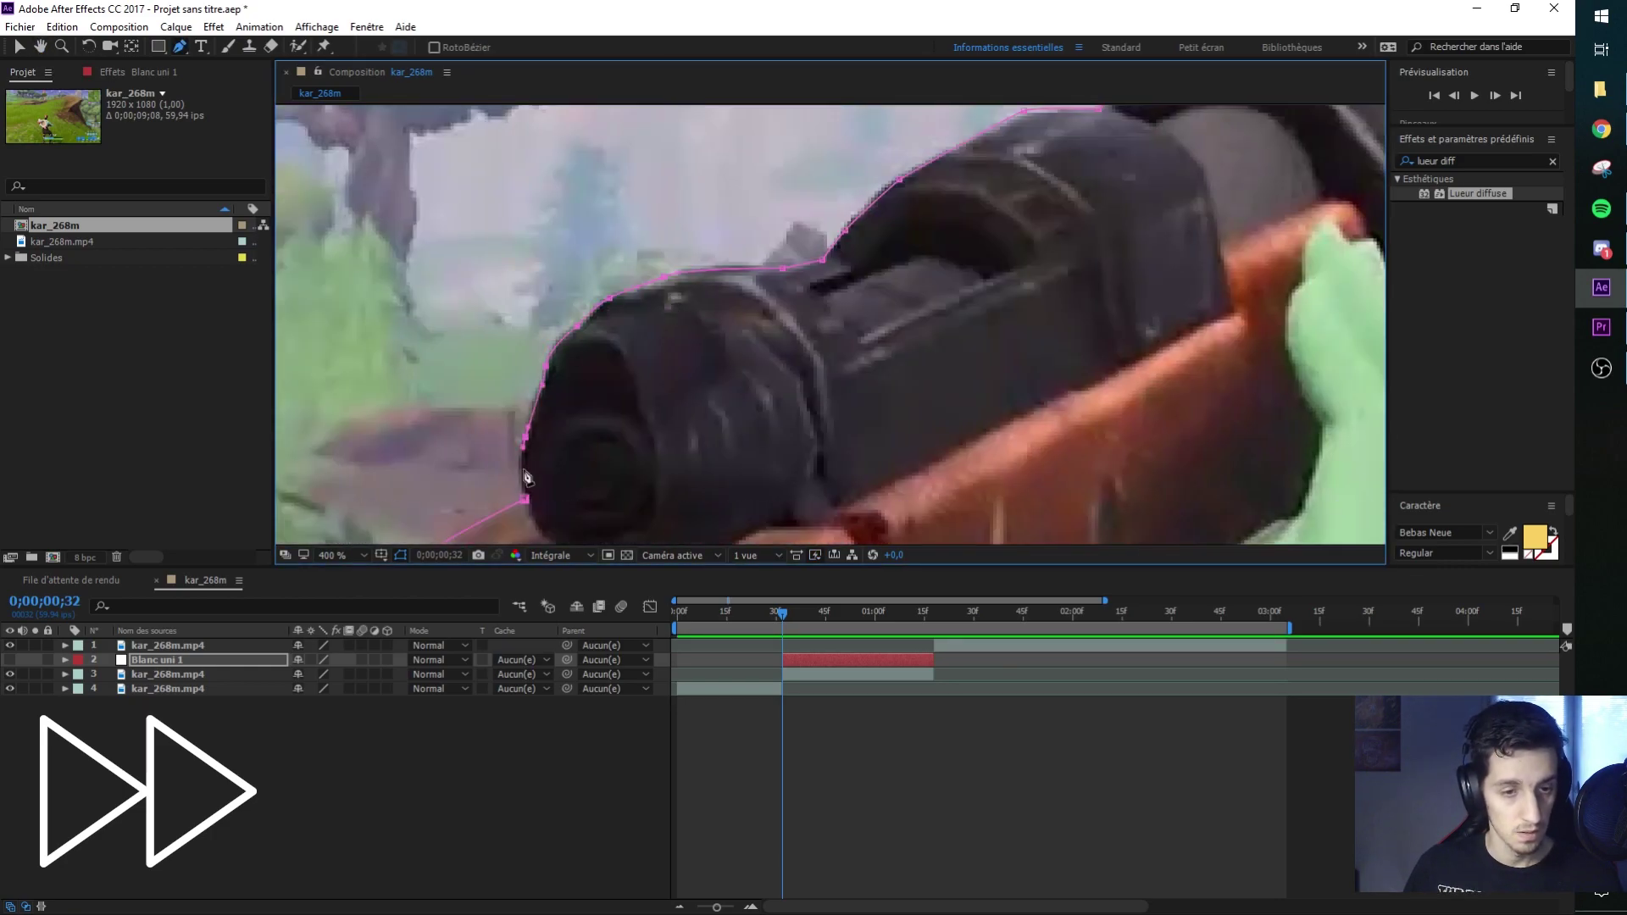
Make the white solid visible again and reveal its mask properties
{"action": "key", "text": "shift+slash"}
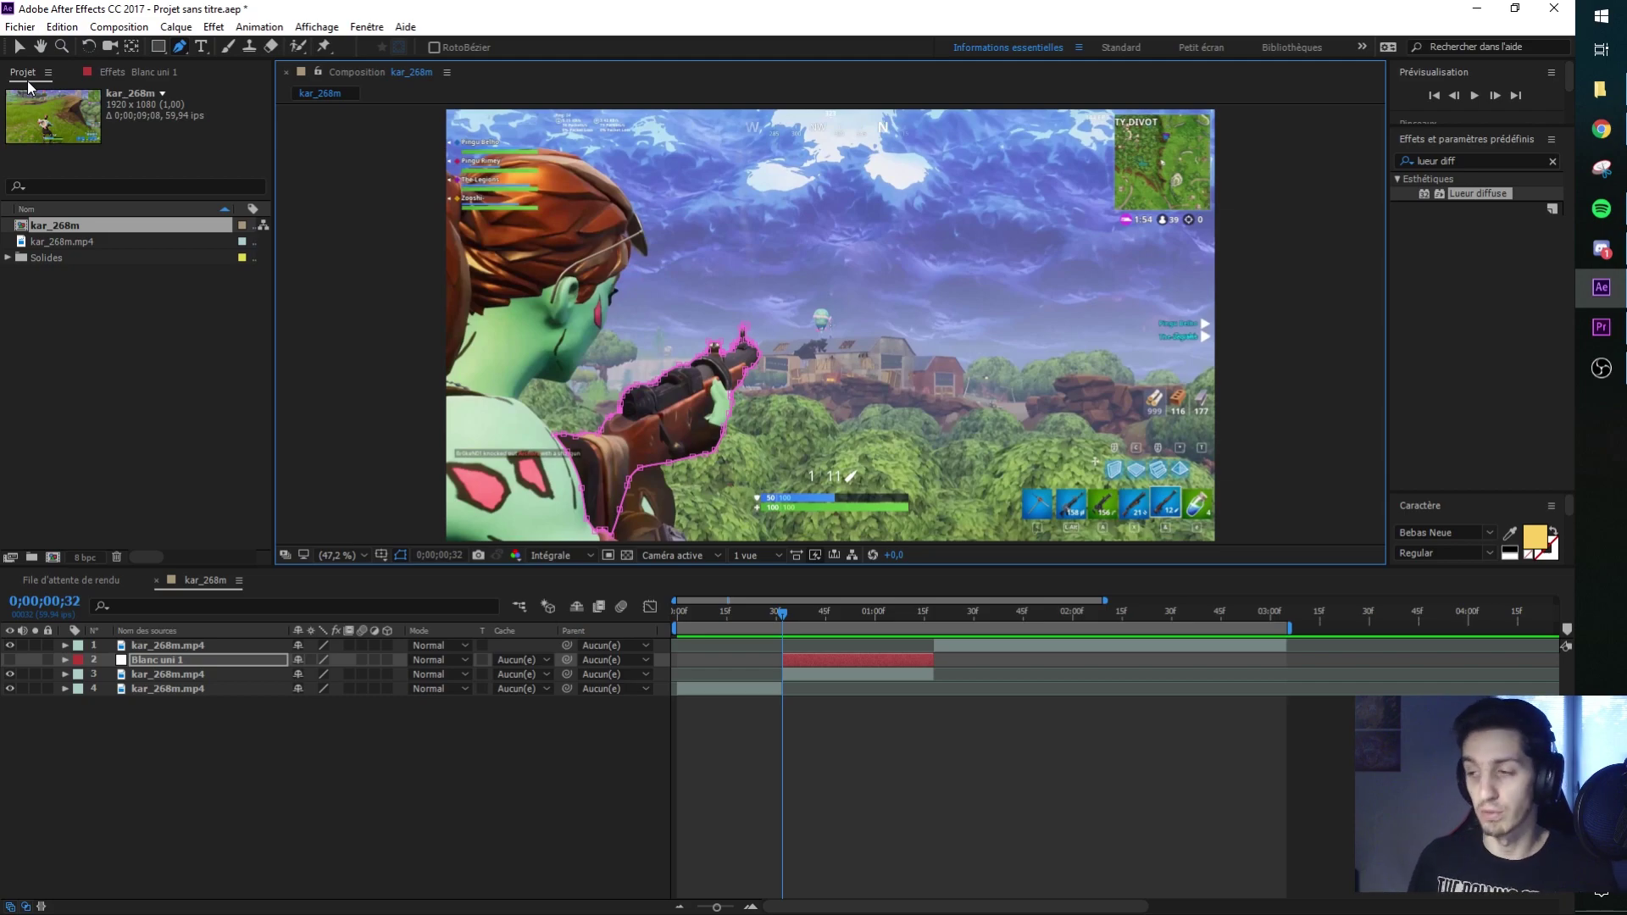
{"action": "left_click", "coordinate": [17, 47]}
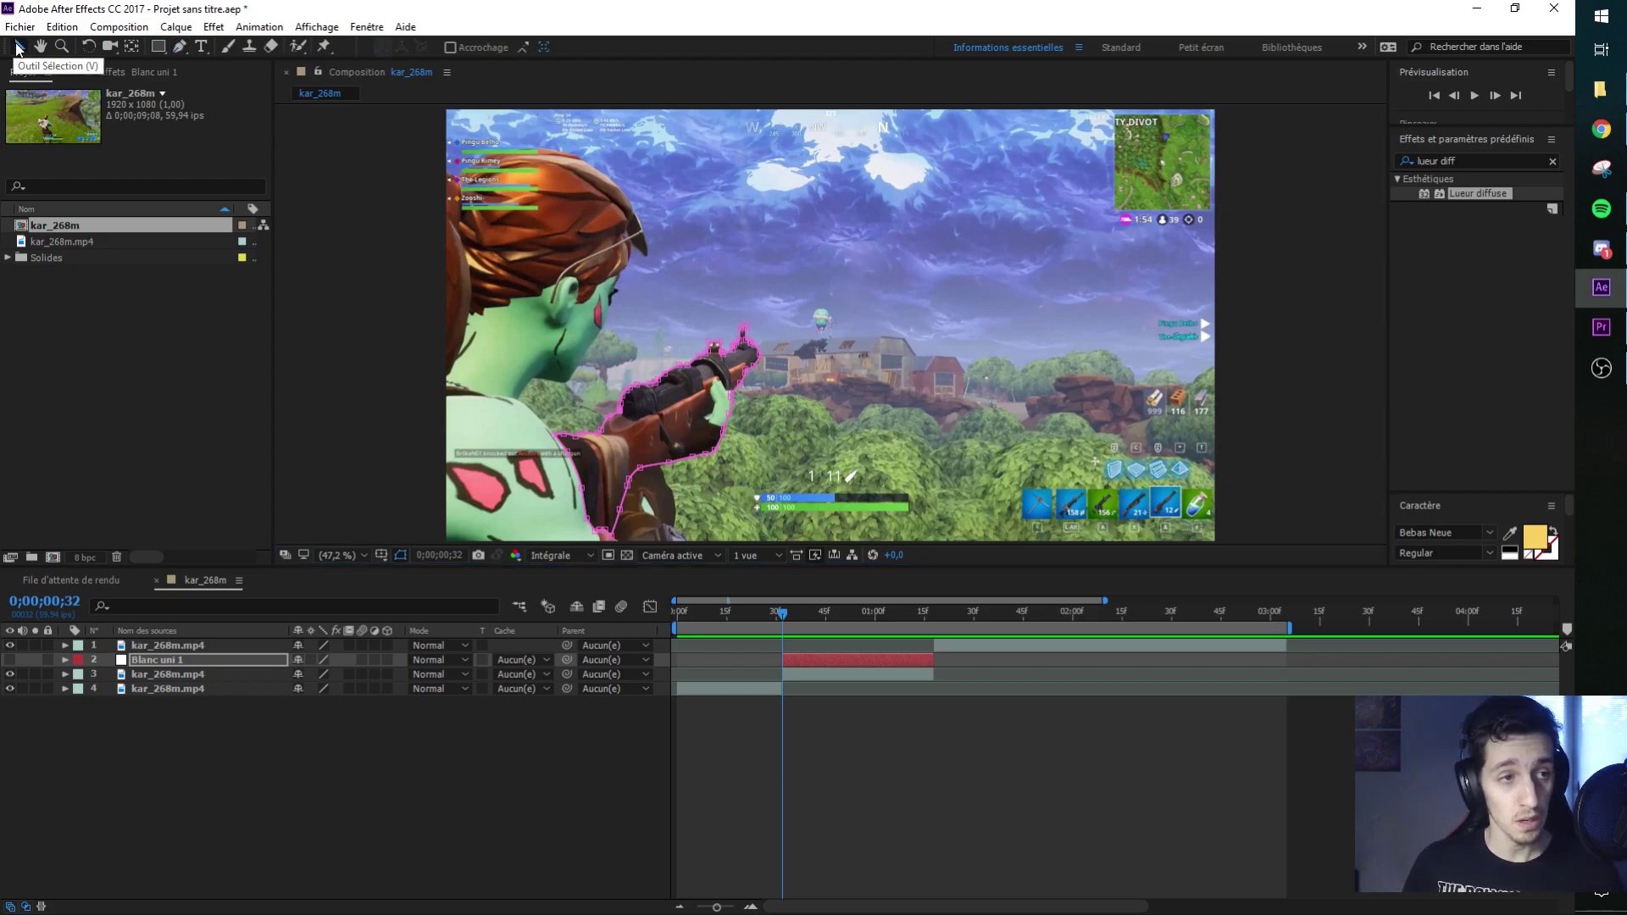
{"action": "left_click", "coordinate": [10, 660]}
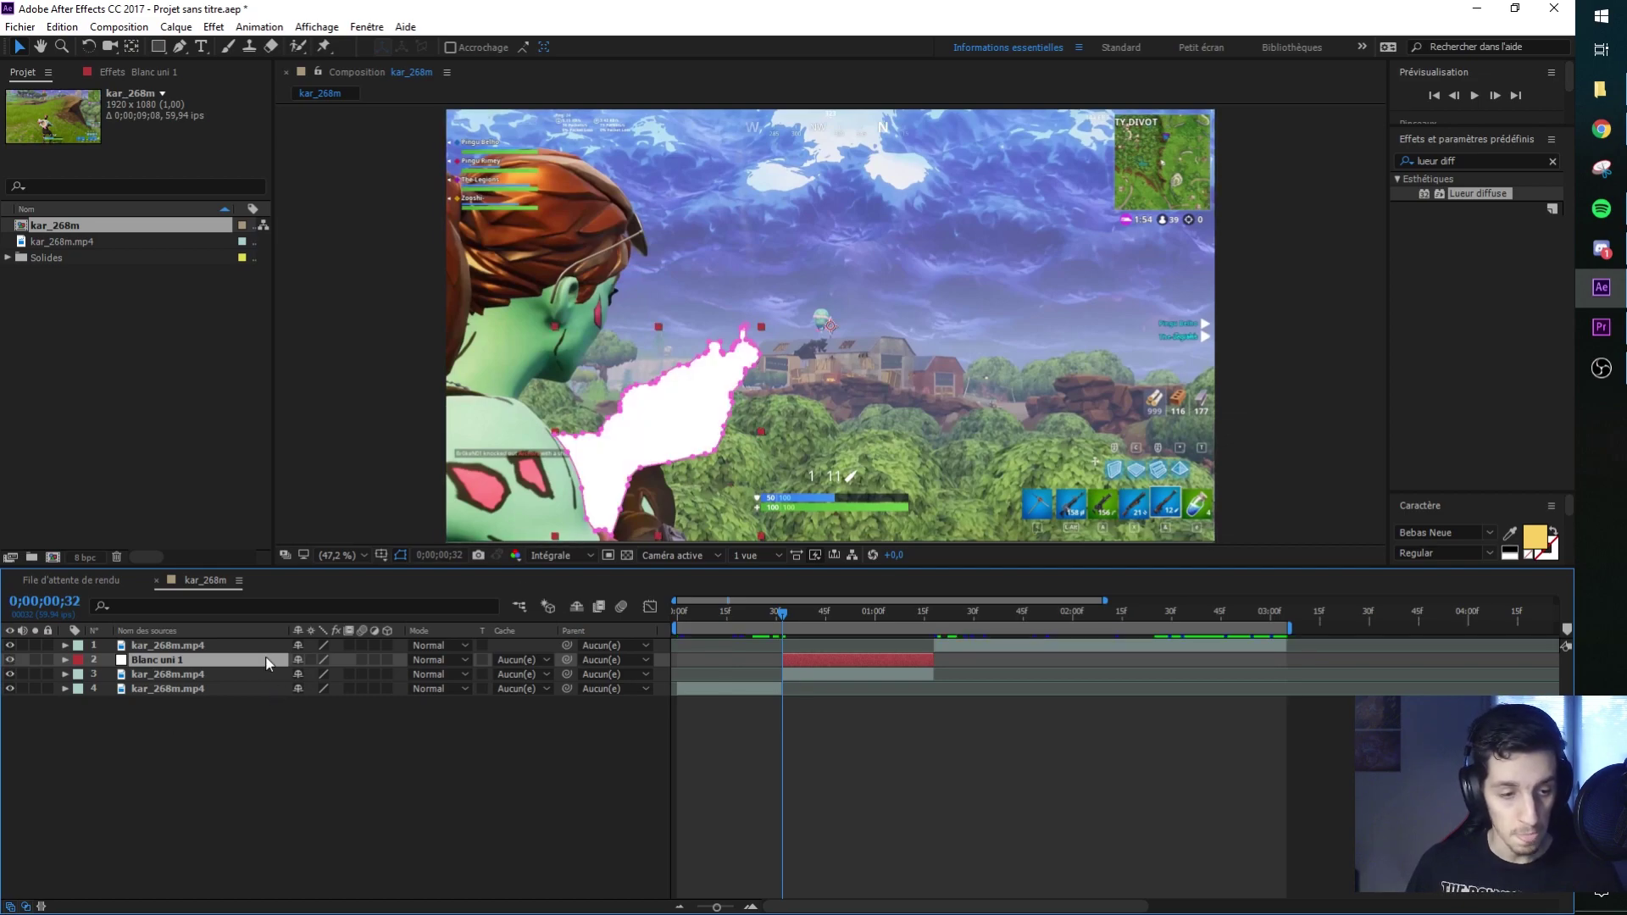
{"action": "key", "text": "m"}
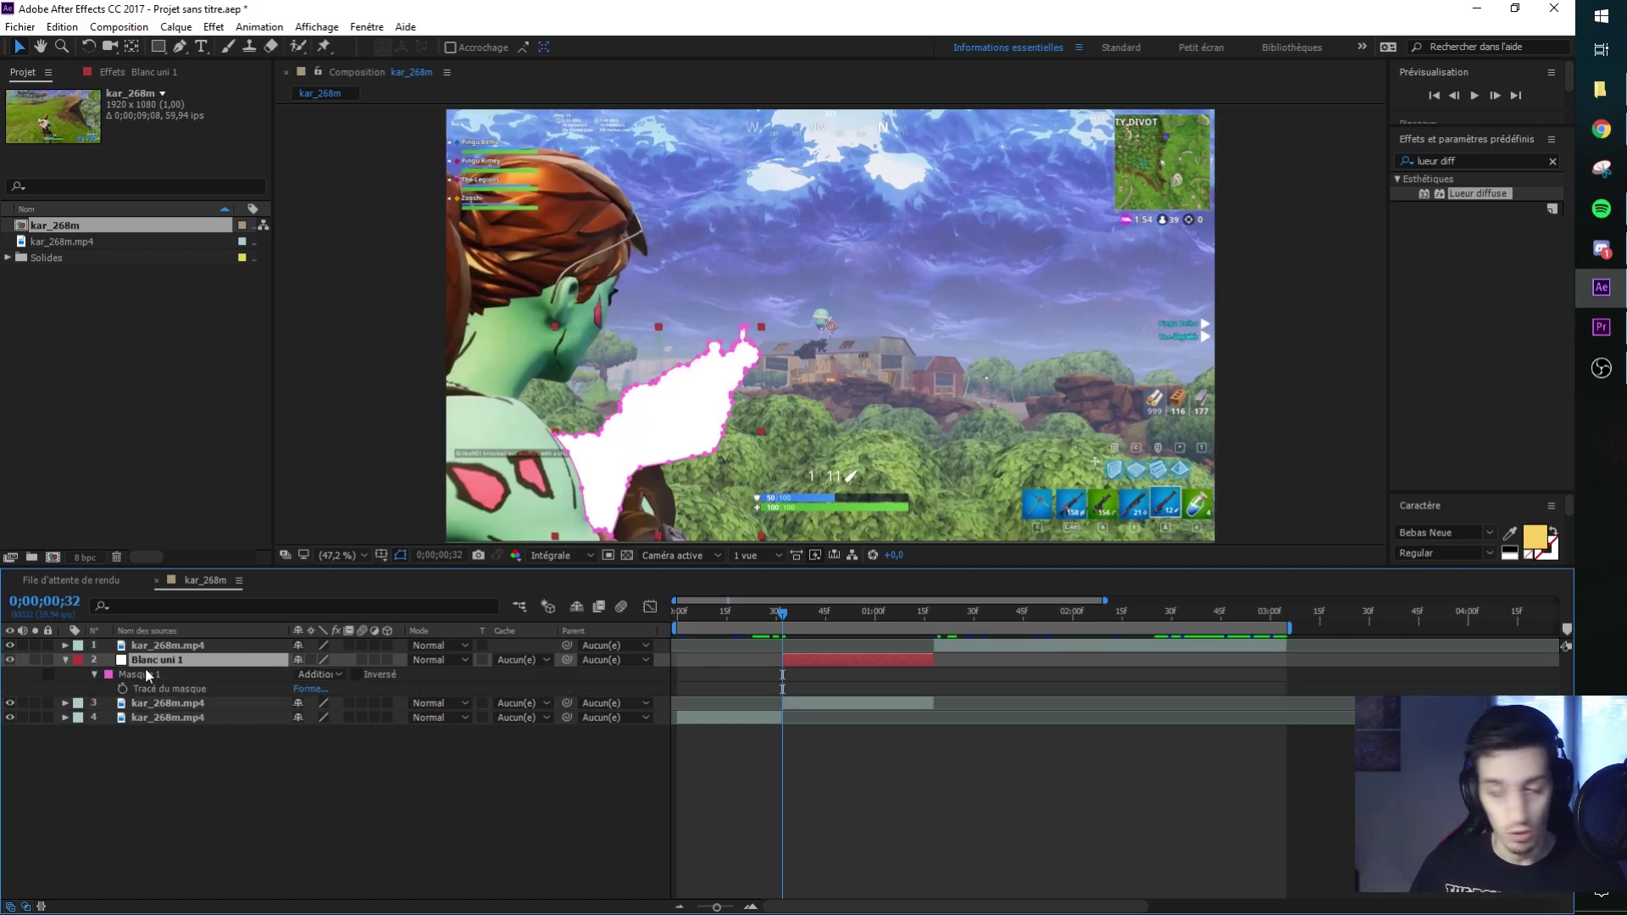
Compare the Aucun and Addition modes for Masque 1, finishing with the mode set to Aucun
{"action": "left_click", "coordinate": [337, 675]}
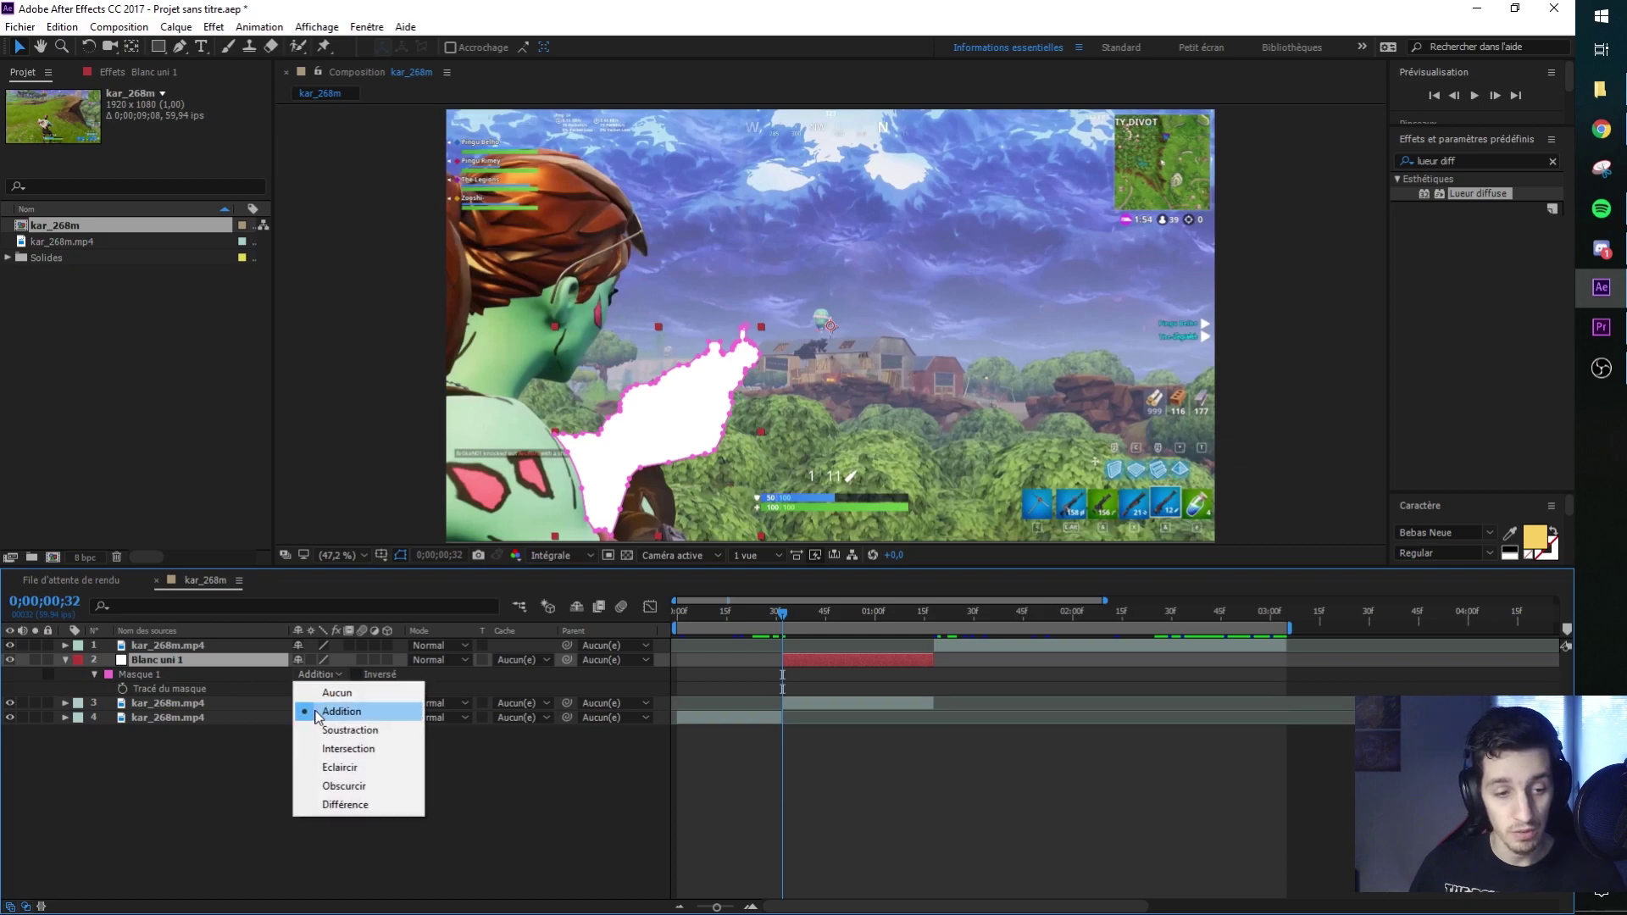
{"action": "left_click", "coordinate": [337, 693]}
{"action": "left_click", "coordinate": [312, 676]}
{"action": "left_click", "coordinate": [326, 712]}
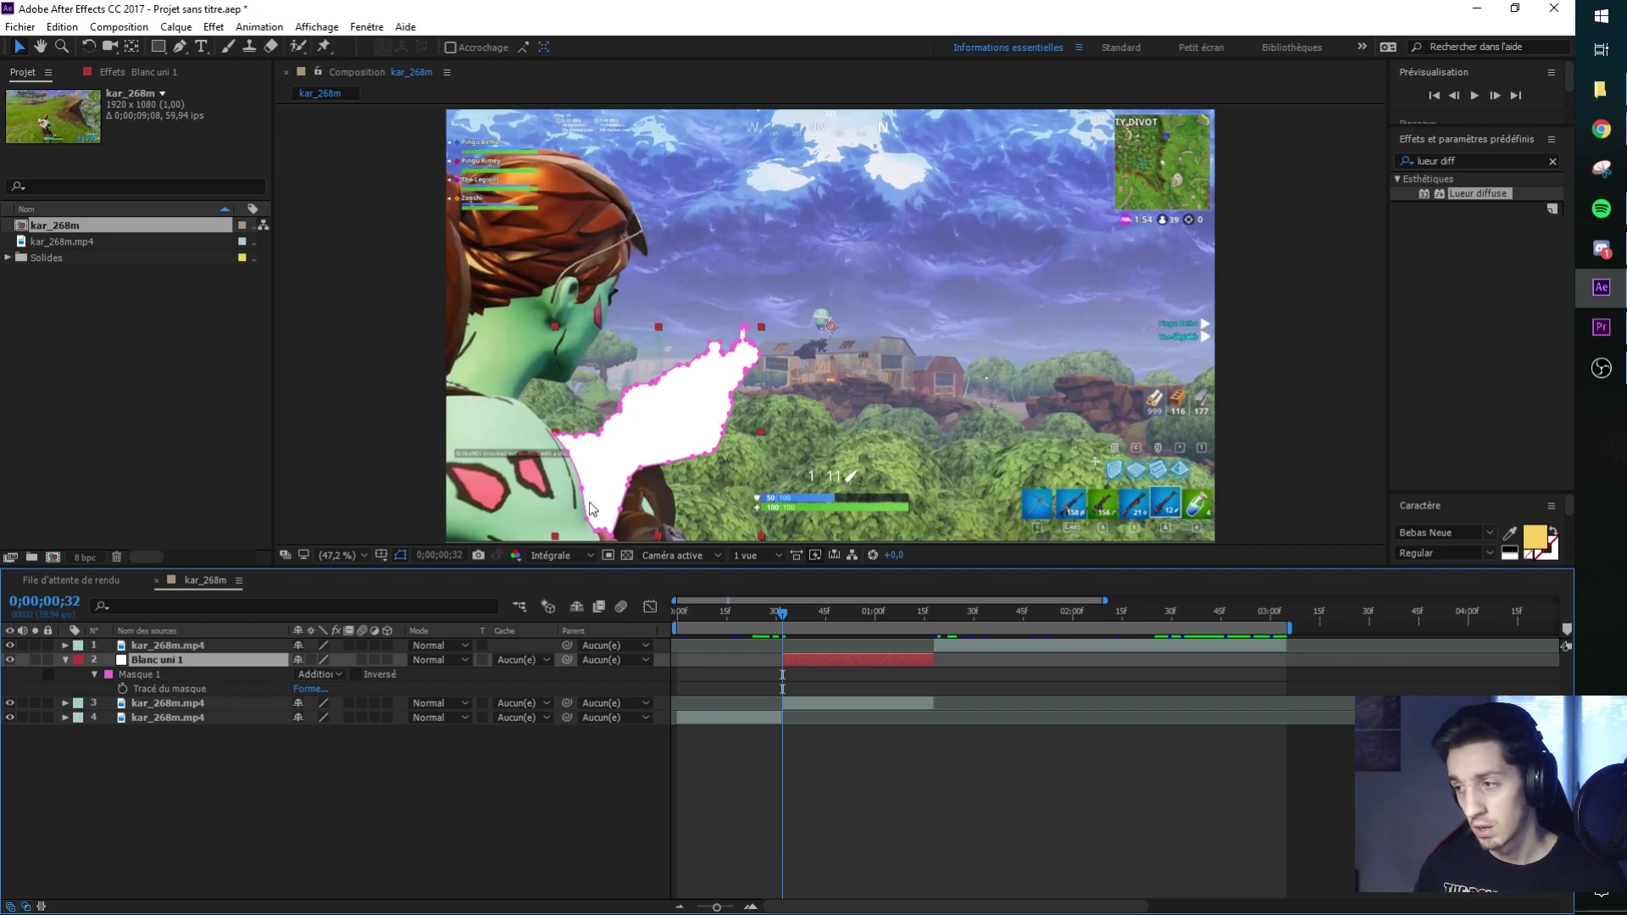
{"action": "left_click", "coordinate": [339, 673]}
{"action": "left_click", "coordinate": [326, 688]}
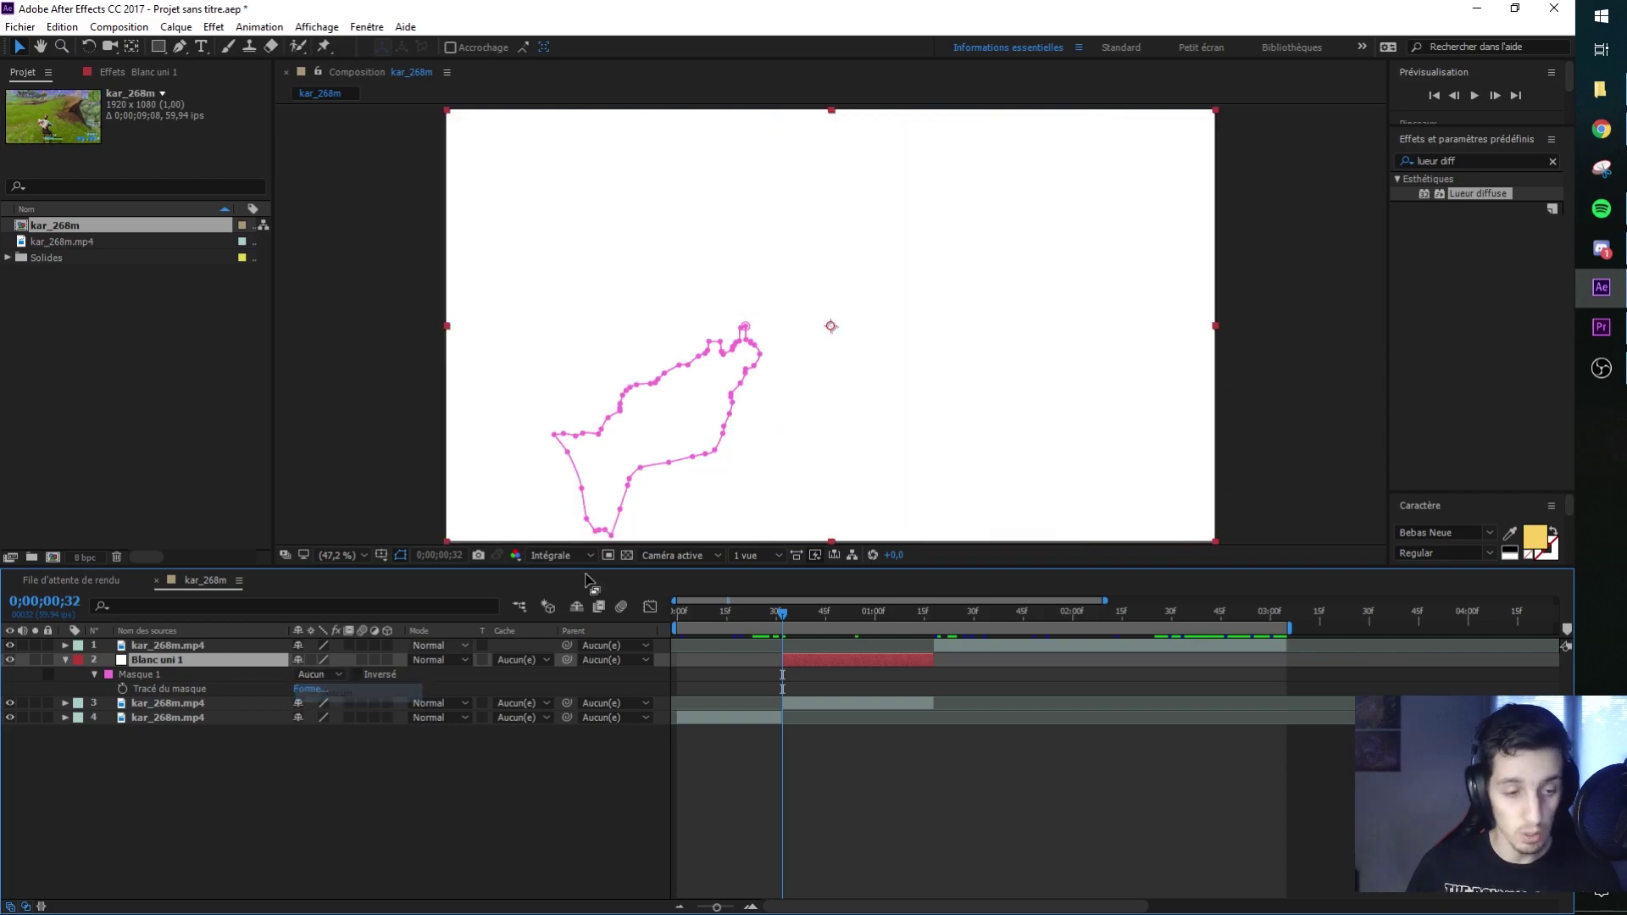
Search the effects for "trait" and apply the Trait effect to the white solid
{"action": "left_click", "coordinate": [1467, 159]}
{"action": "key", "text": "ctrl+a"}
{"action": "key", "text": "BackSpace"}
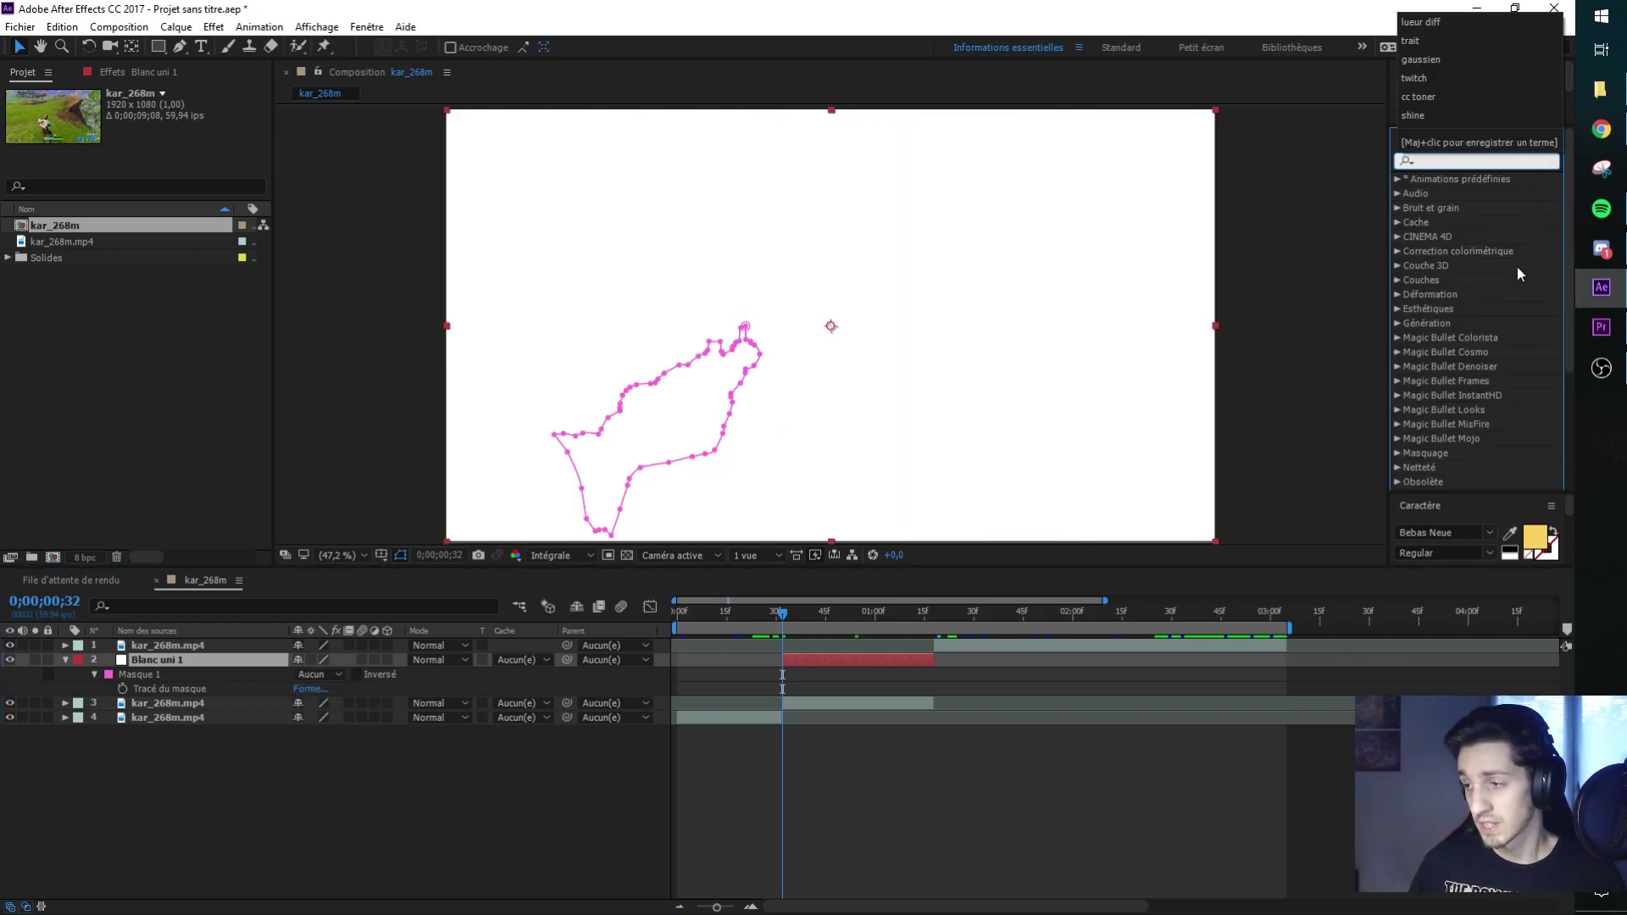
{"action": "type", "text": "trait"}
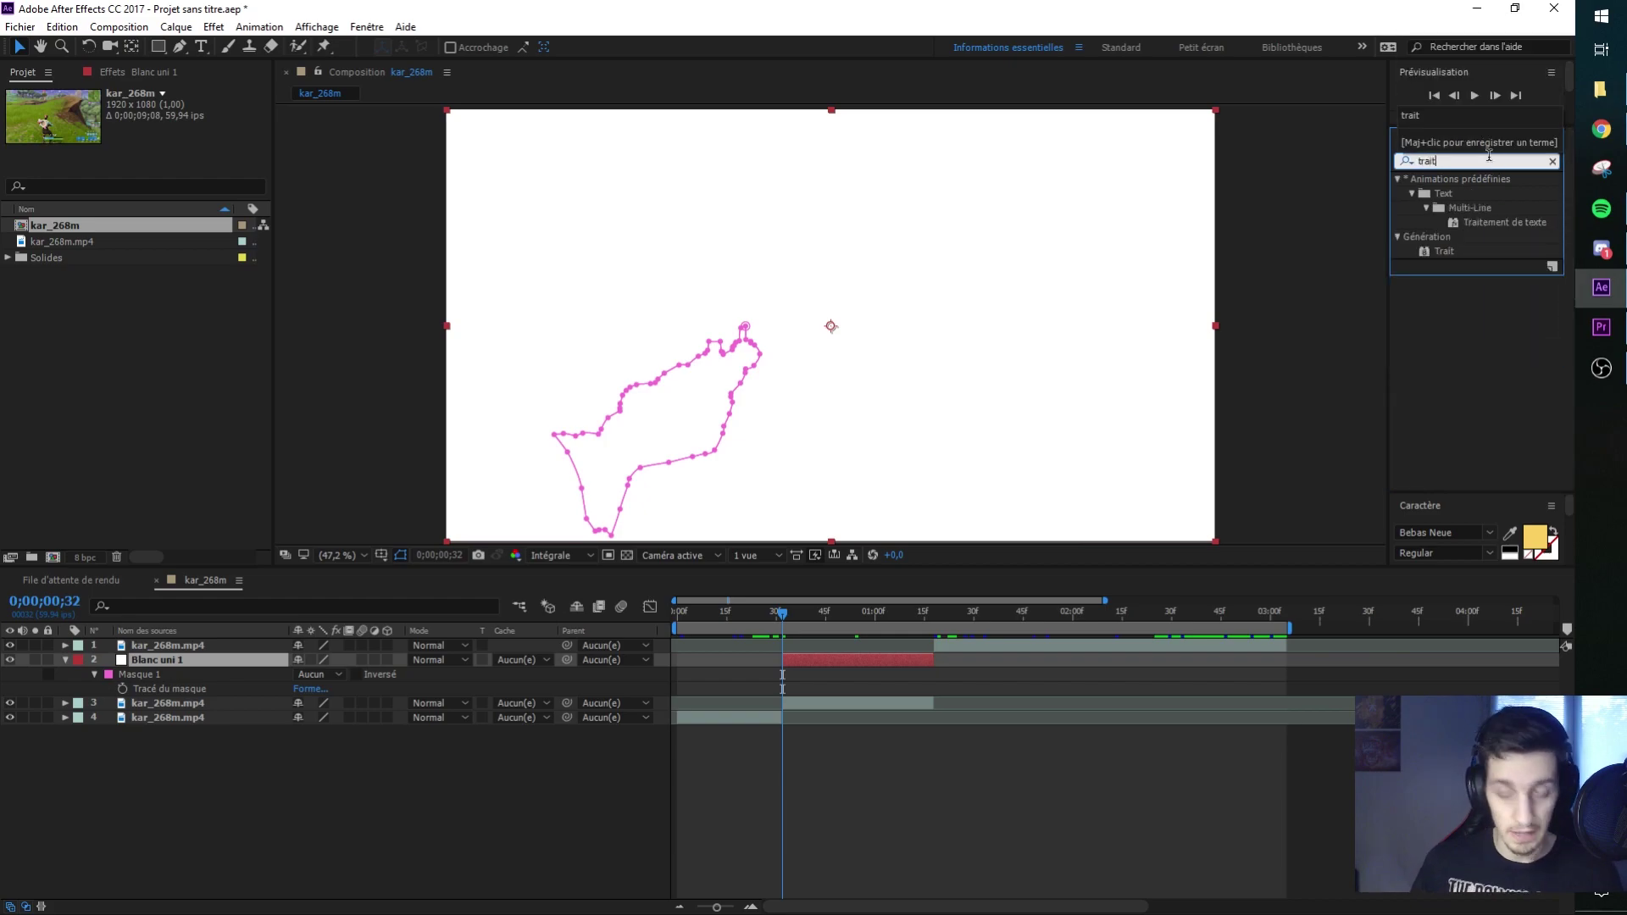
{"action": "left_click", "coordinate": [1438, 250]}
{"action": "left_click_drag", "start_coordinate": [1437, 251], "coordinate": [831, 661]}
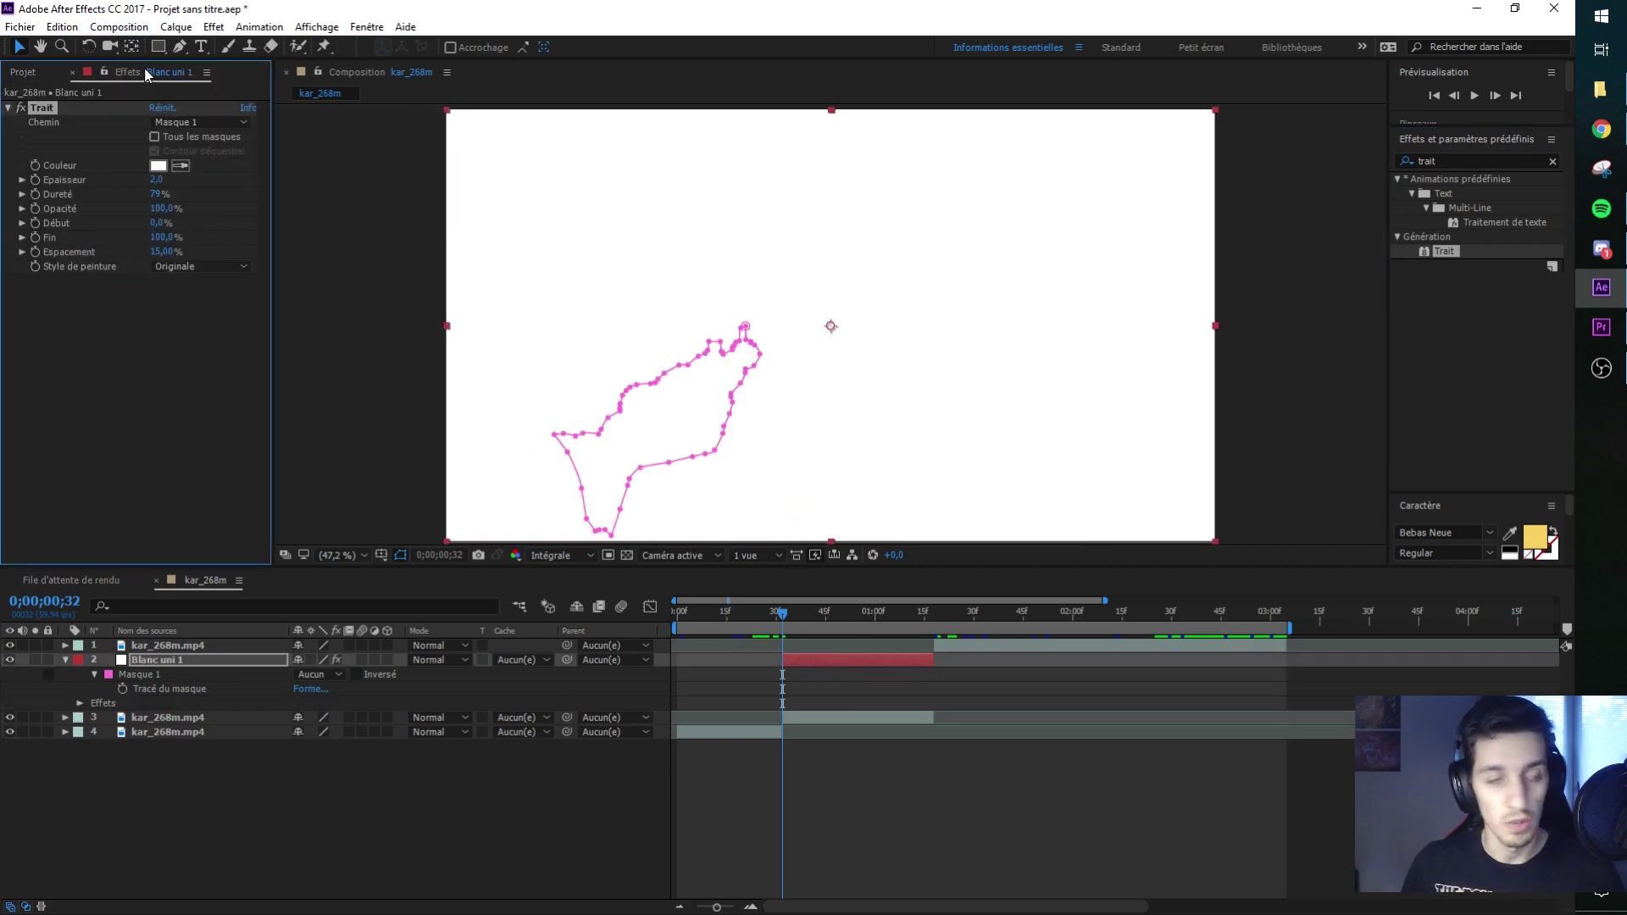
Set the Trait effect's Style de peinture to Afficher originale and deselect the layer
{"action": "left_click", "coordinate": [192, 267]}
{"action": "left_click", "coordinate": [208, 323]}
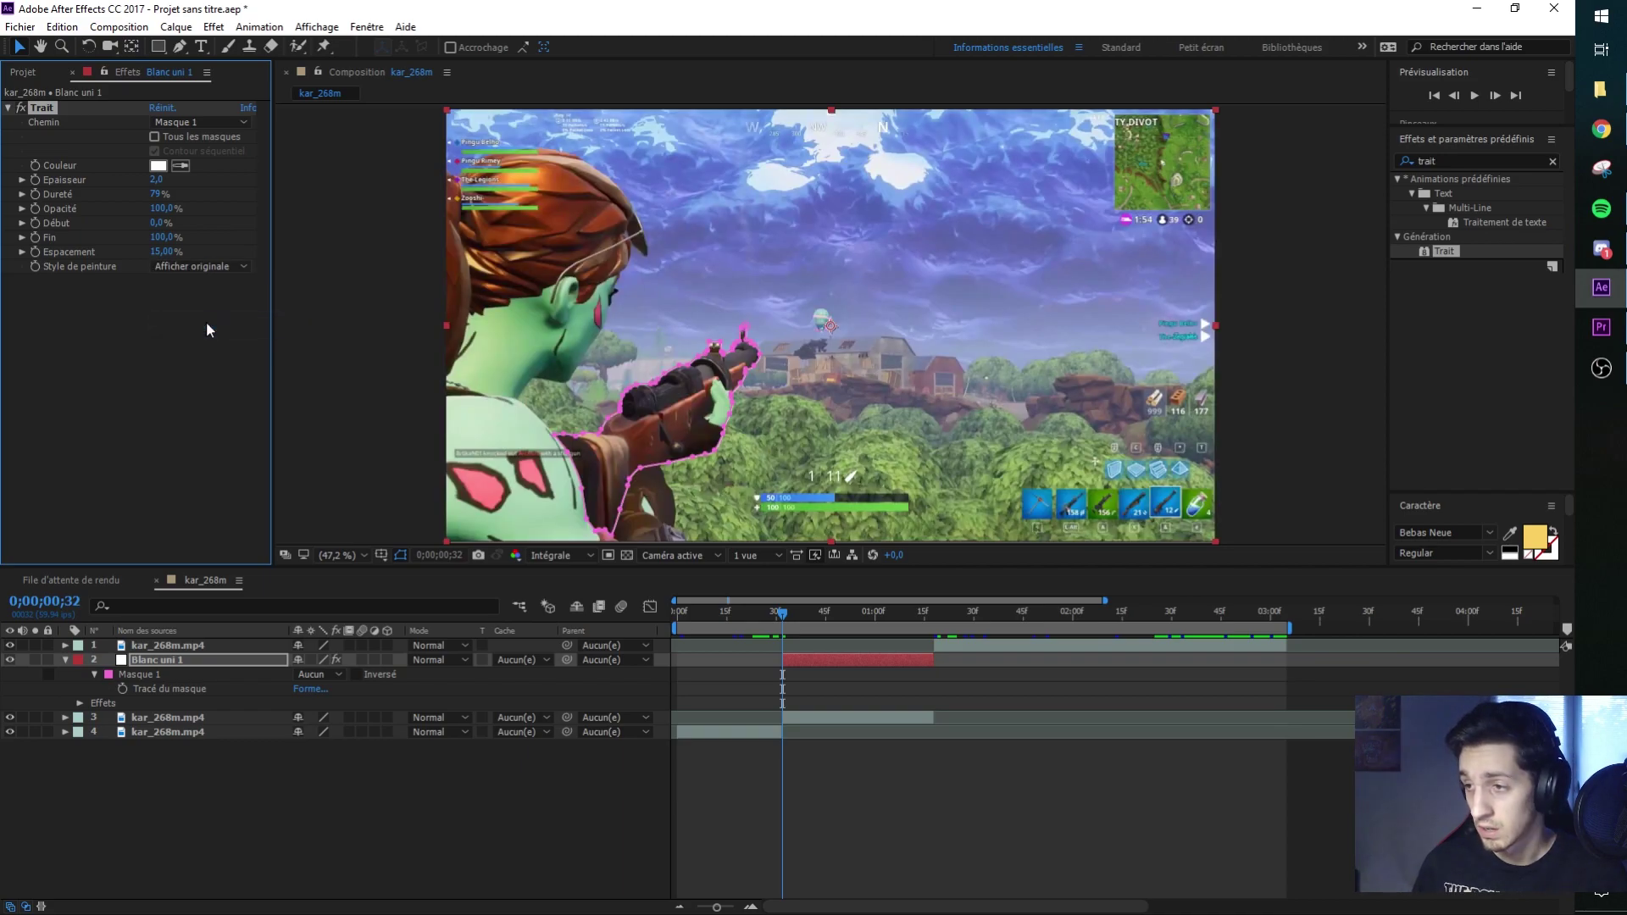
{"action": "left_click", "coordinate": [1304, 322]}
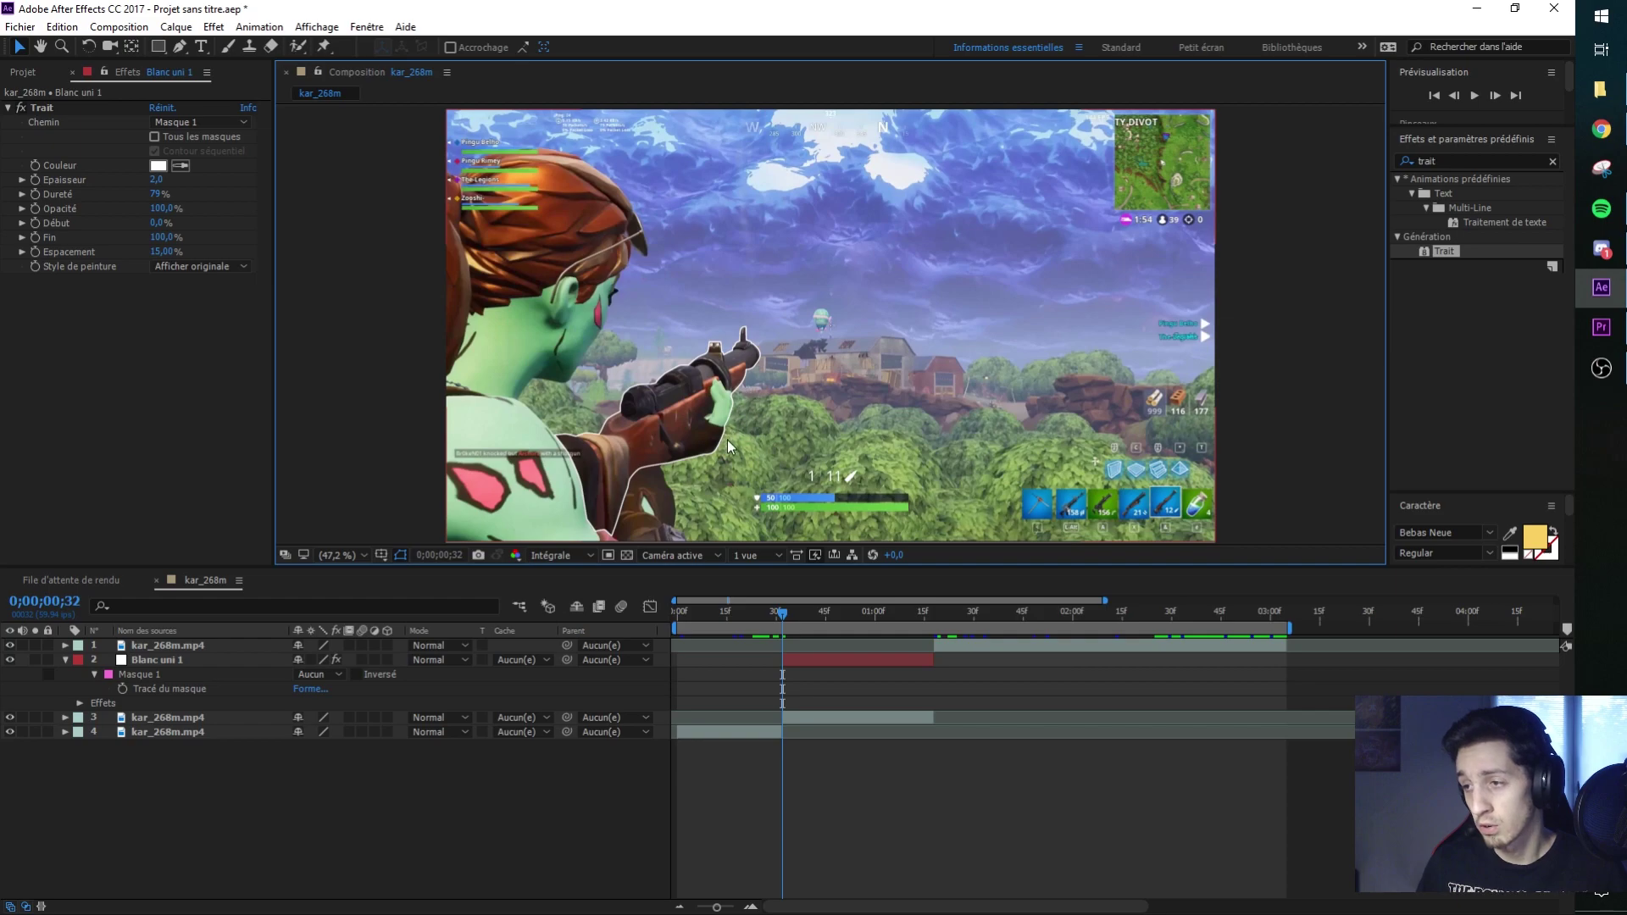
Set the Trait effect's Epaisseur to 7, check the outline with the solid deselected, and reselect the solid
{"action": "left_click", "coordinate": [156, 180]}
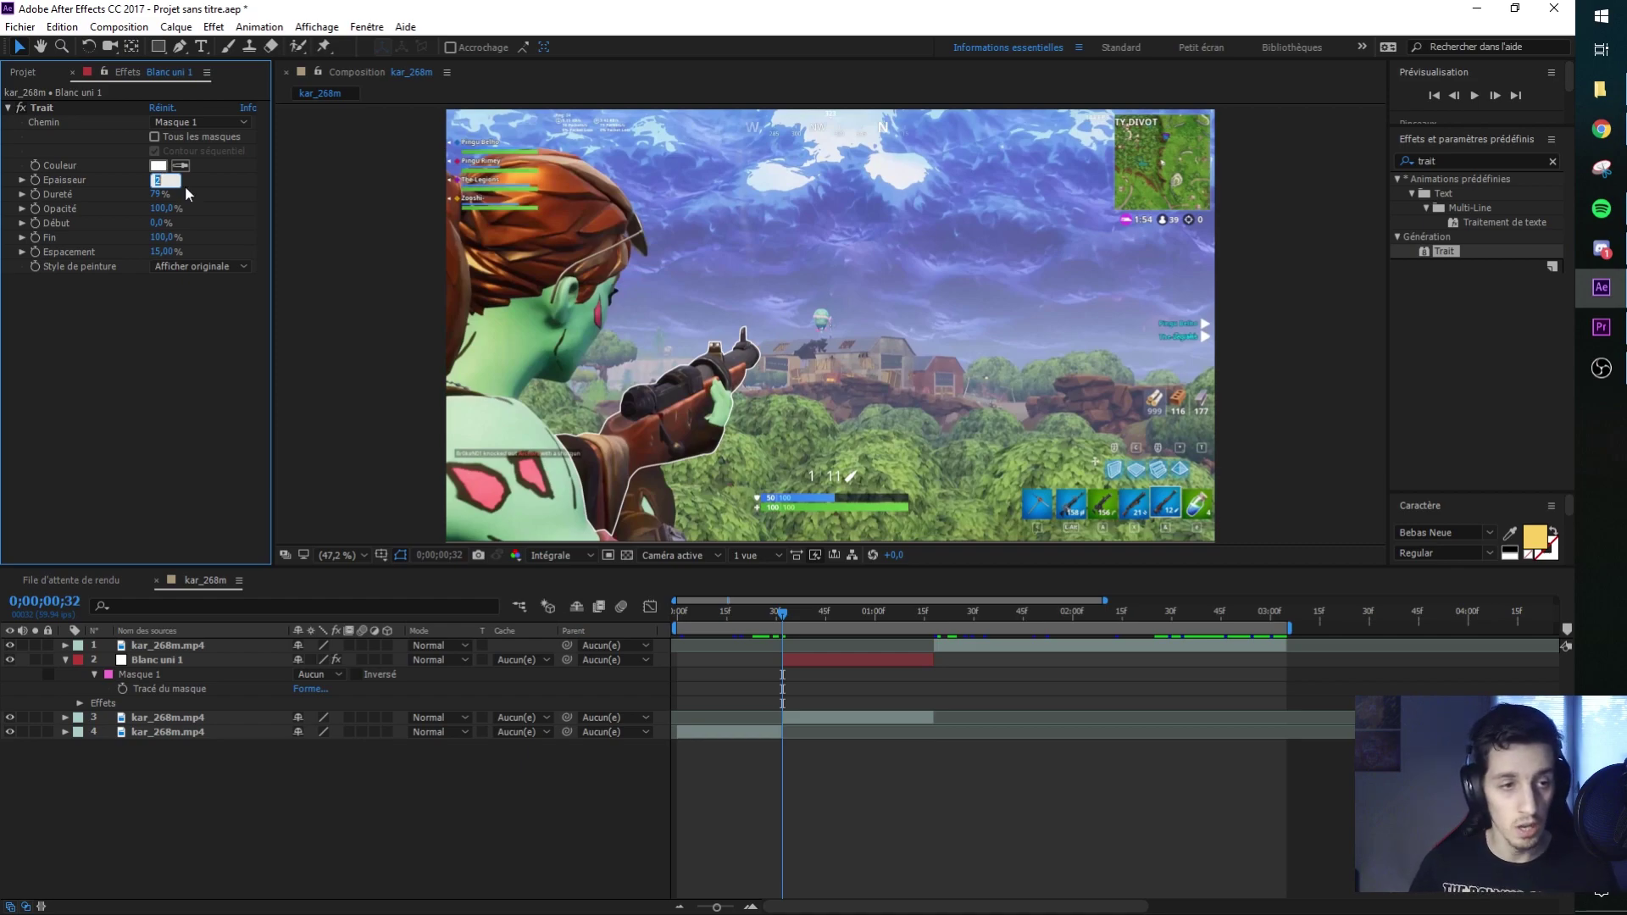
{"action": "type", "text": "10"}
{"action": "key", "text": "Return"}
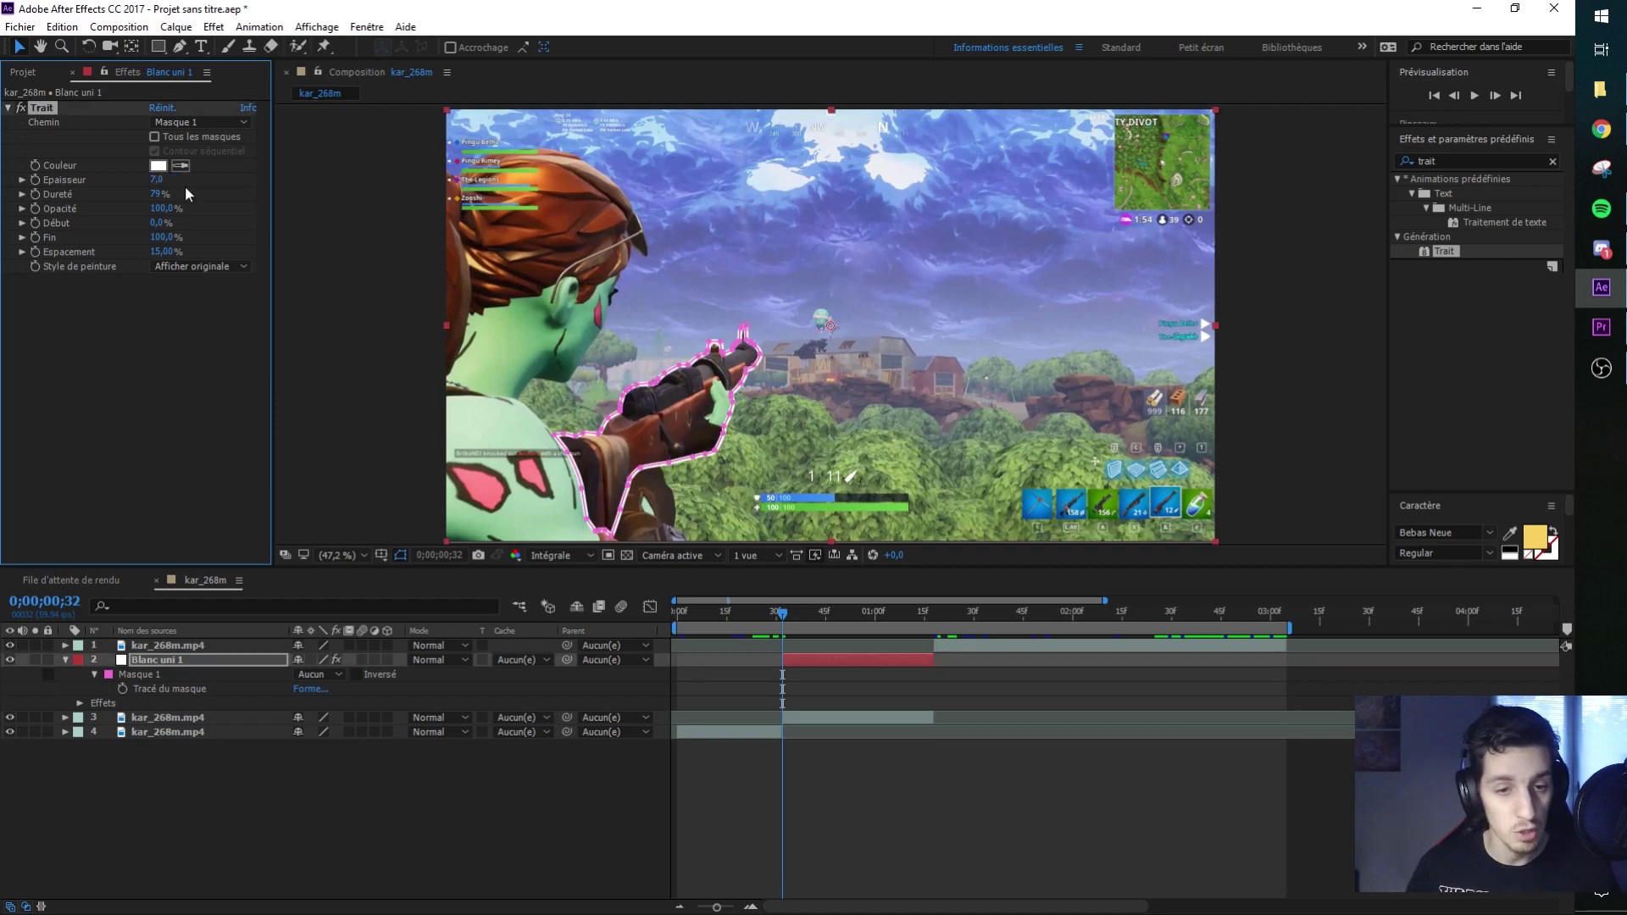
{"action": "left_click", "coordinate": [1098, 731]}
{"action": "left_click", "coordinate": [1075, 714]}
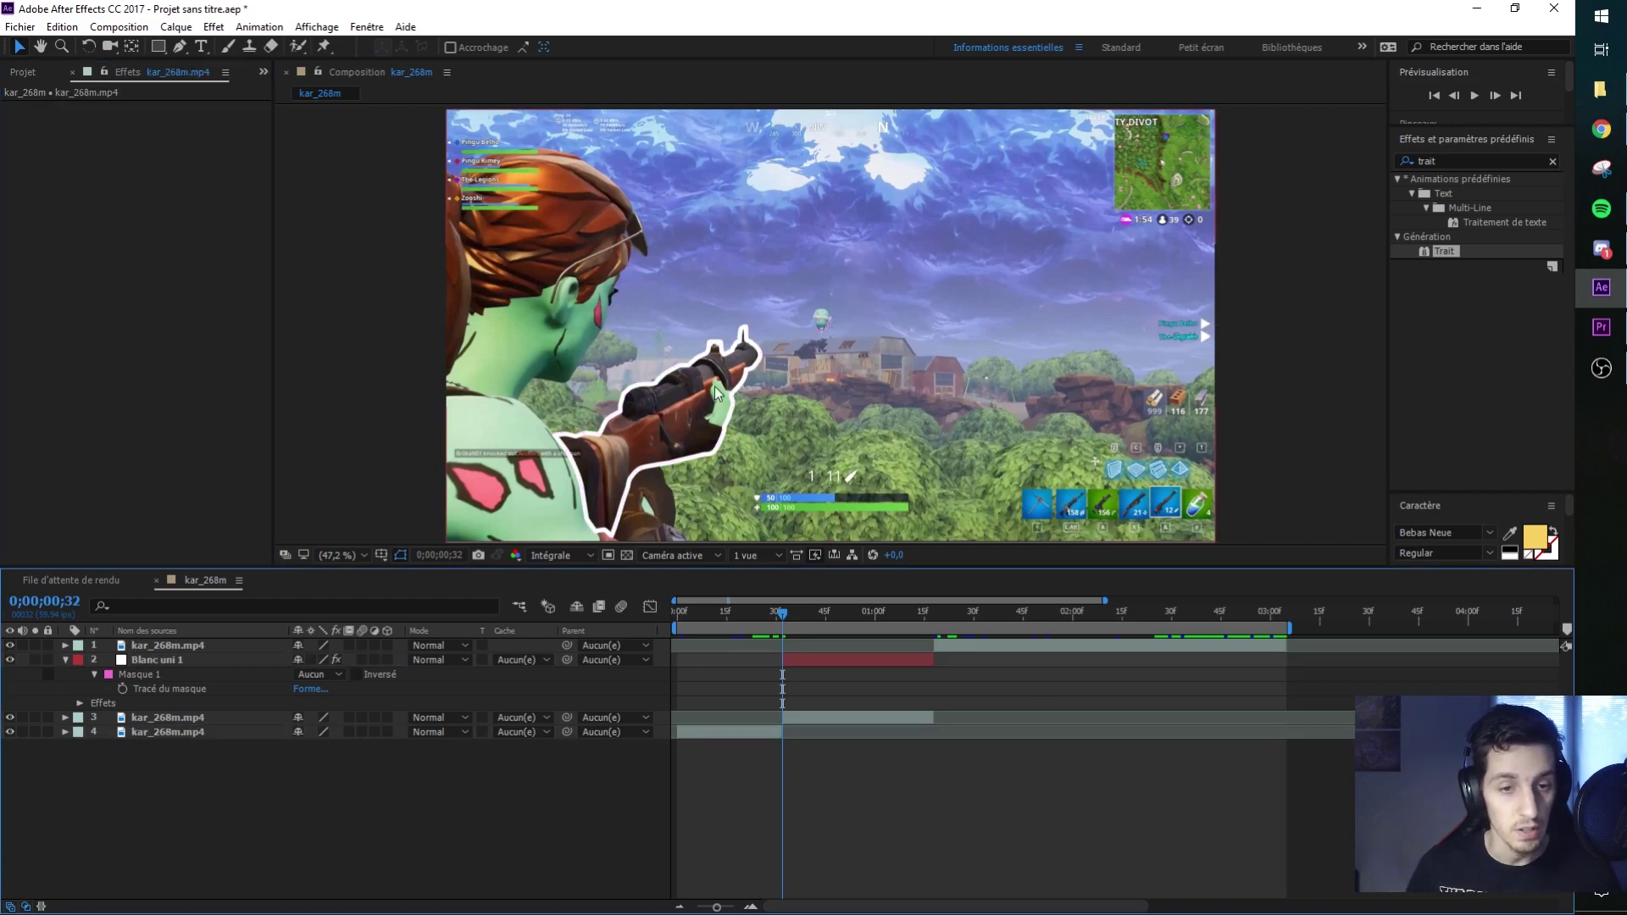
{"action": "left_click", "coordinate": [829, 712]}
{"action": "left_click", "coordinate": [830, 662]}
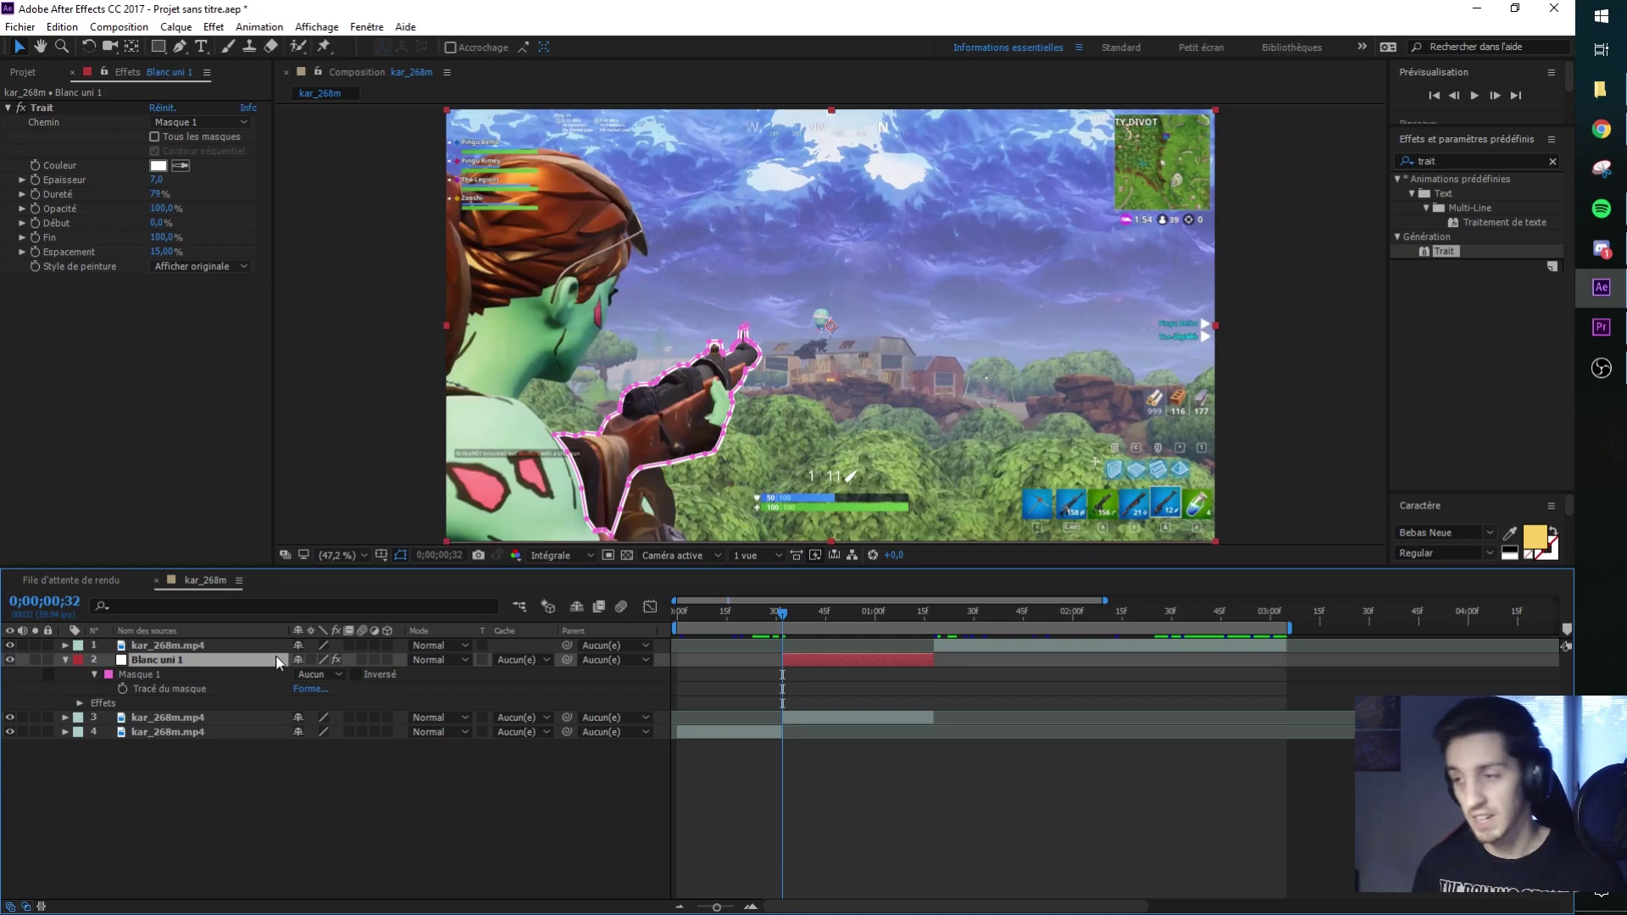
Enable keyframing on the Trait effect's Fin at 0;00;00;32 and set its first keyframe to 0 %
{"action": "left_click", "coordinate": [57, 227]}
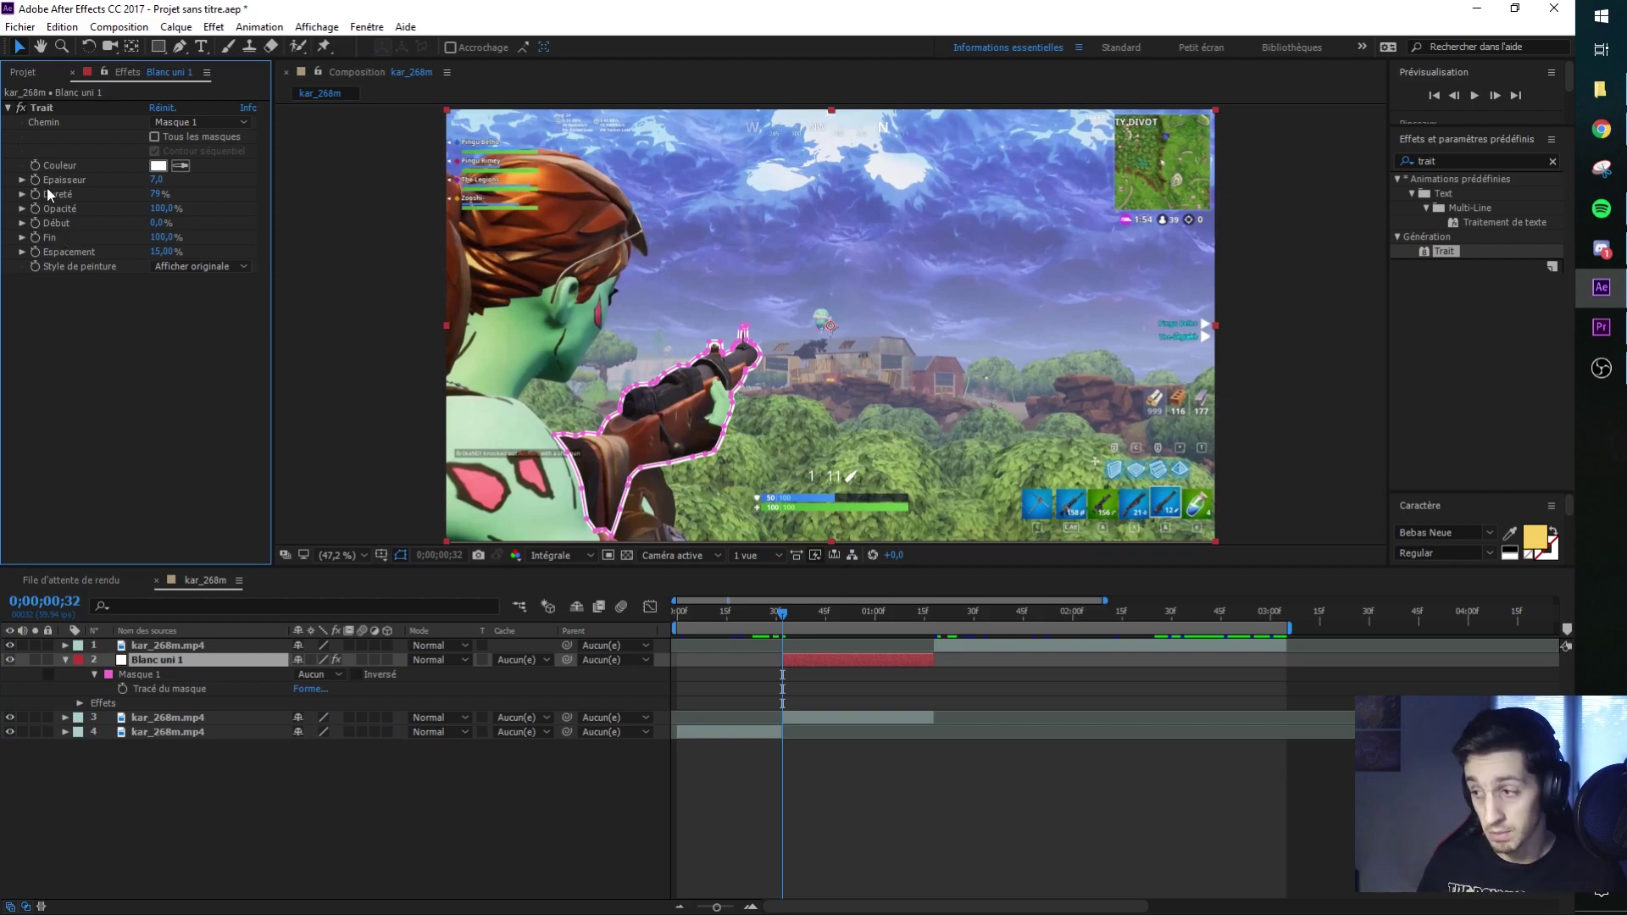
{"action": "left_click", "coordinate": [834, 662]}
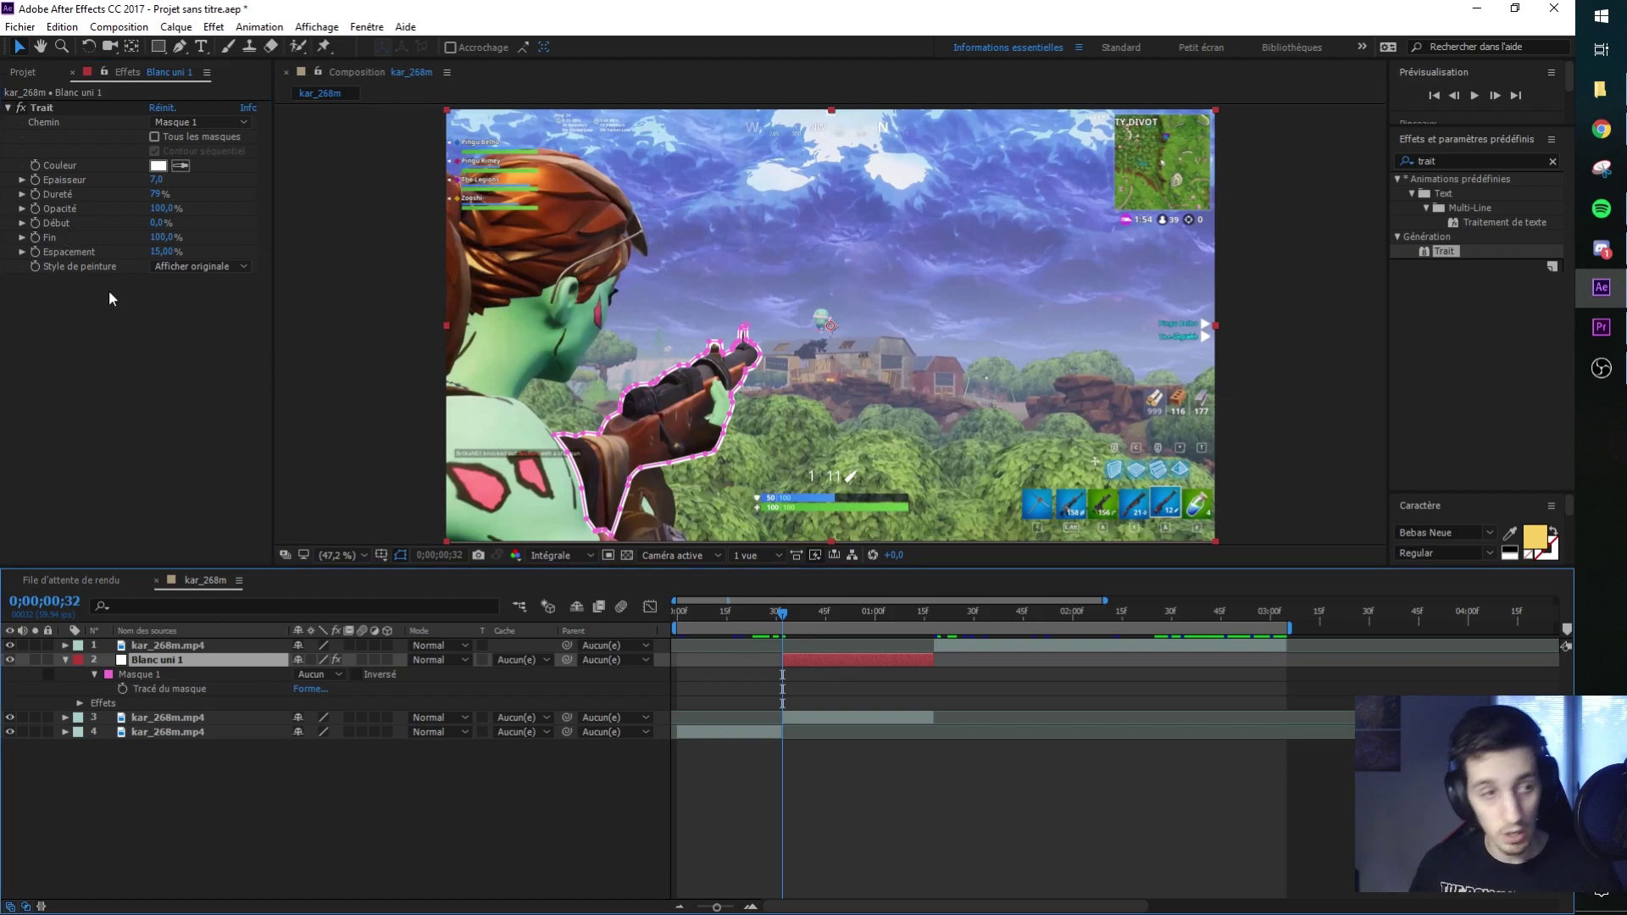
{"action": "left_click", "coordinate": [39, 241]}
{"action": "left_click", "coordinate": [163, 238]}
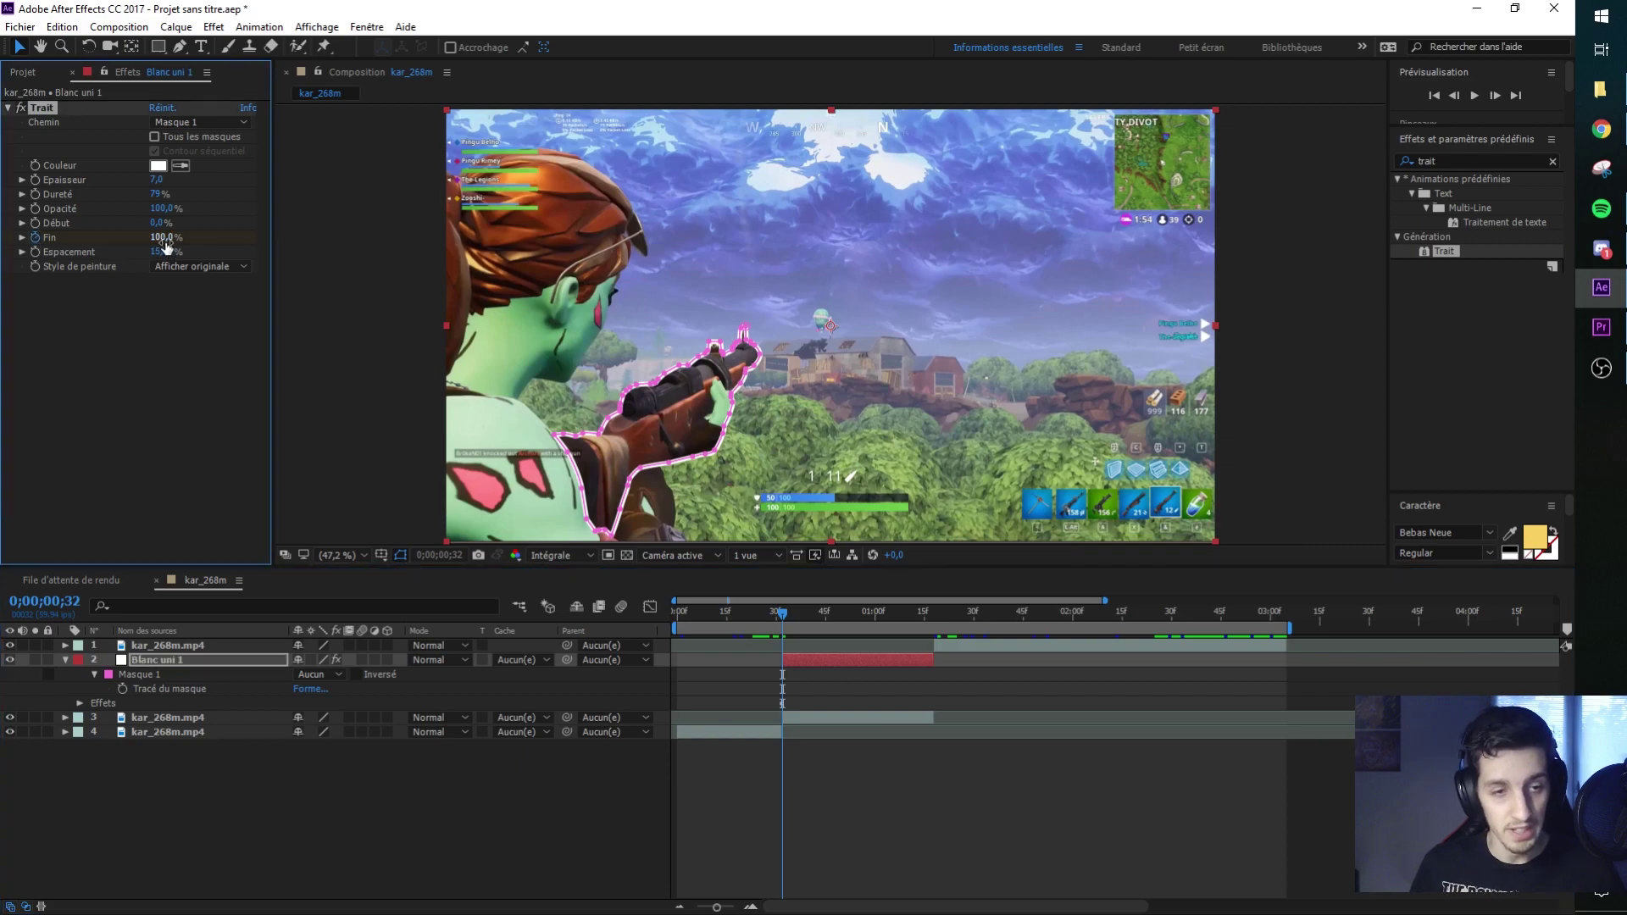
{"action": "type", "text": "0"}
{"action": "key", "text": "Return"}
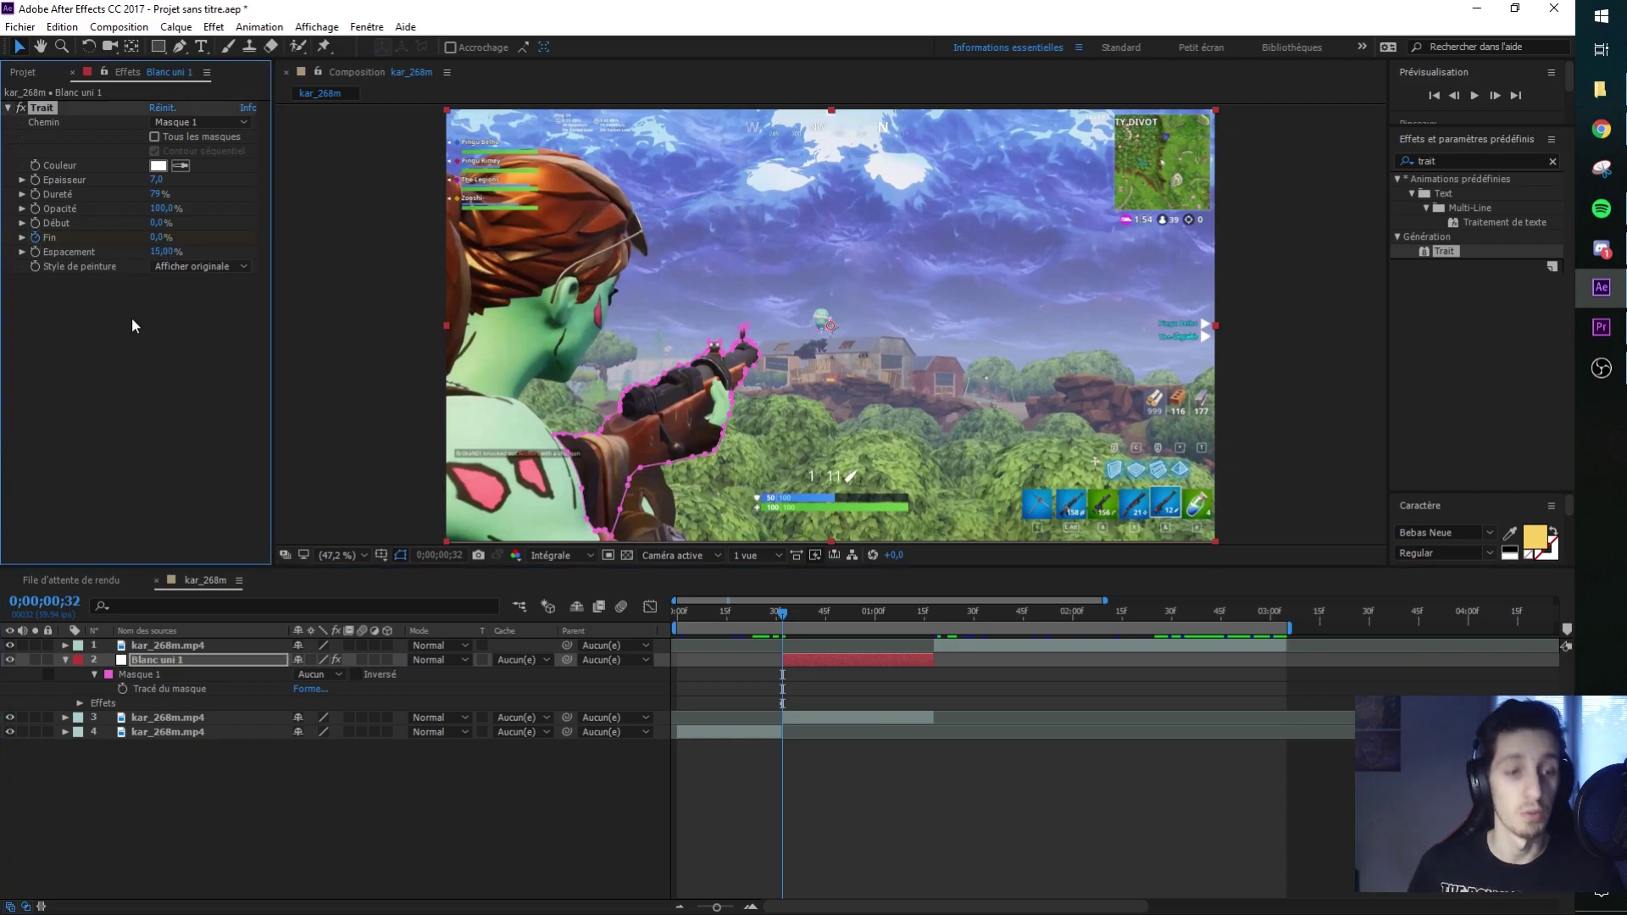
Keyframe the Trait effect's Fin to 100 % at 0;00;01;05 and check the outline drawing on around the rifle
{"action": "left_click", "coordinate": [846, 656]}
{"action": "left_click_drag", "start_coordinate": [887, 618], "coordinate": [892, 618]}
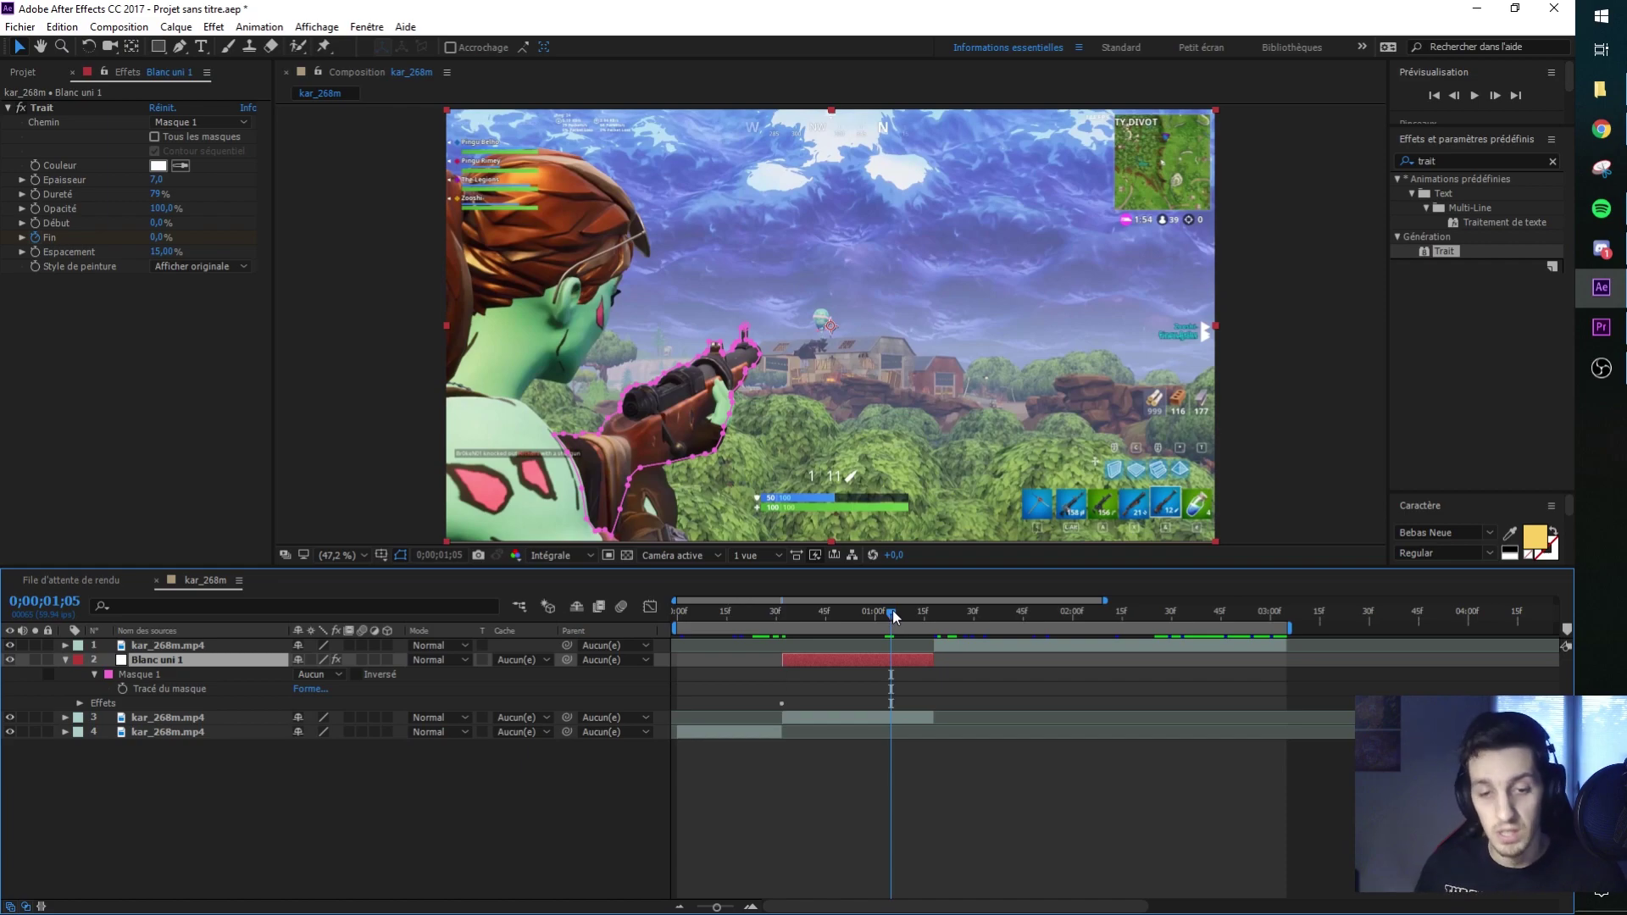
{"action": "key", "text": "space"}
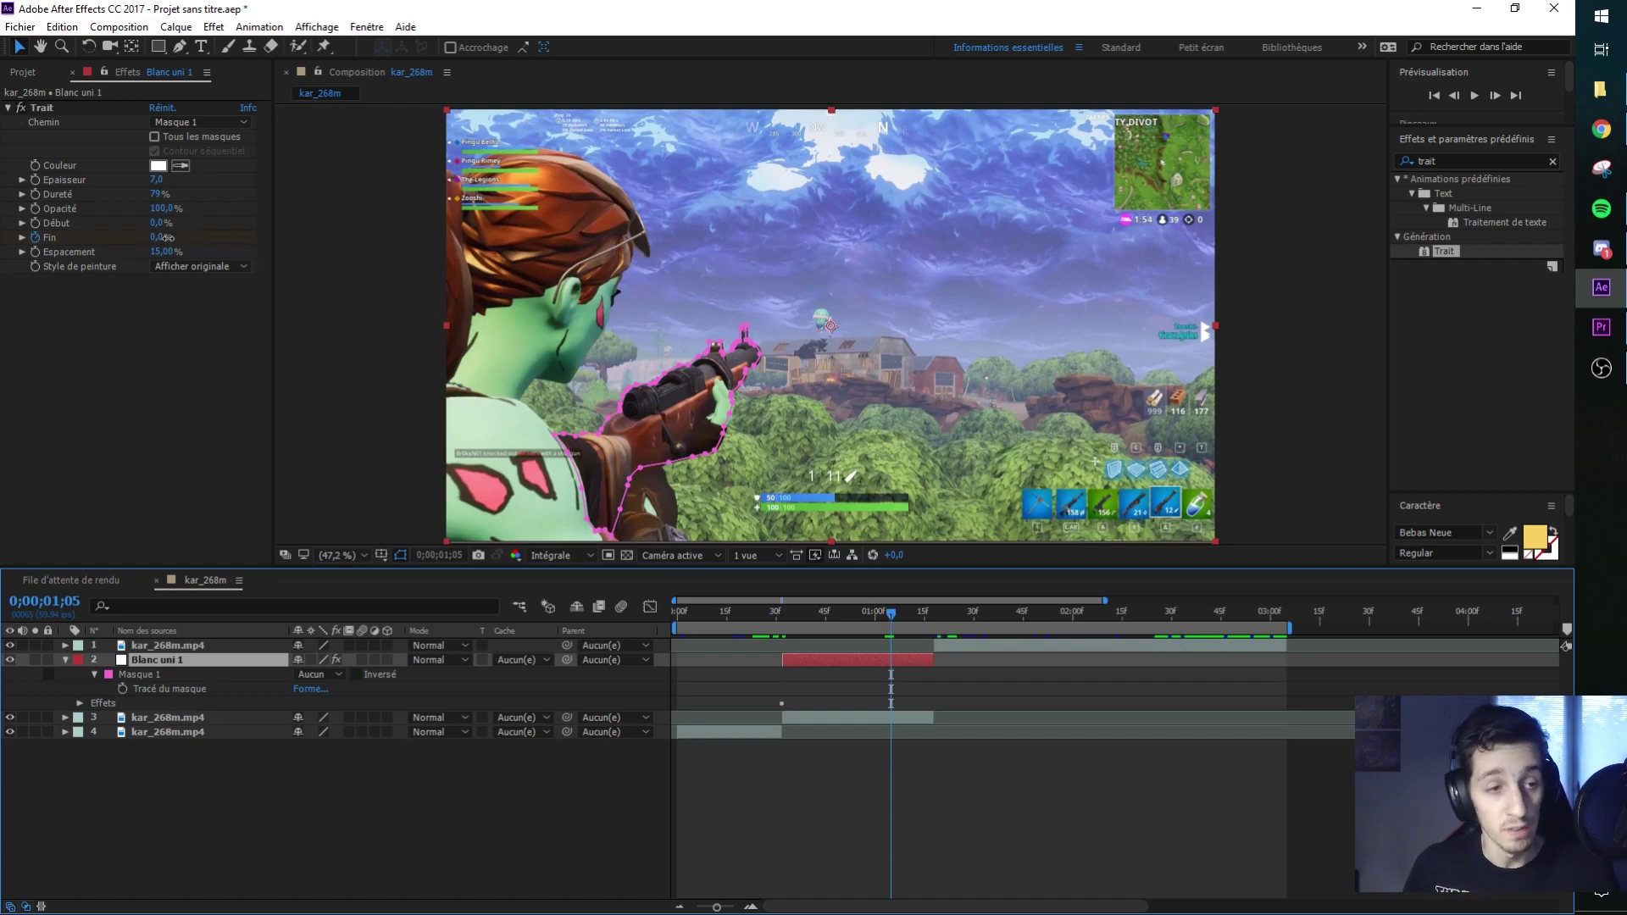
{"action": "mouse_move", "coordinate": [932, 612]}
{"action": "left_mouse_down"}
{"action": "mouse_move", "coordinate": [765, 623]}
{"action": "mouse_move", "coordinate": [901, 609]}
{"action": "mouse_move", "coordinate": [785, 612]}
{"action": "mouse_move", "coordinate": [829, 600]}
{"action": "left_mouse_up"}
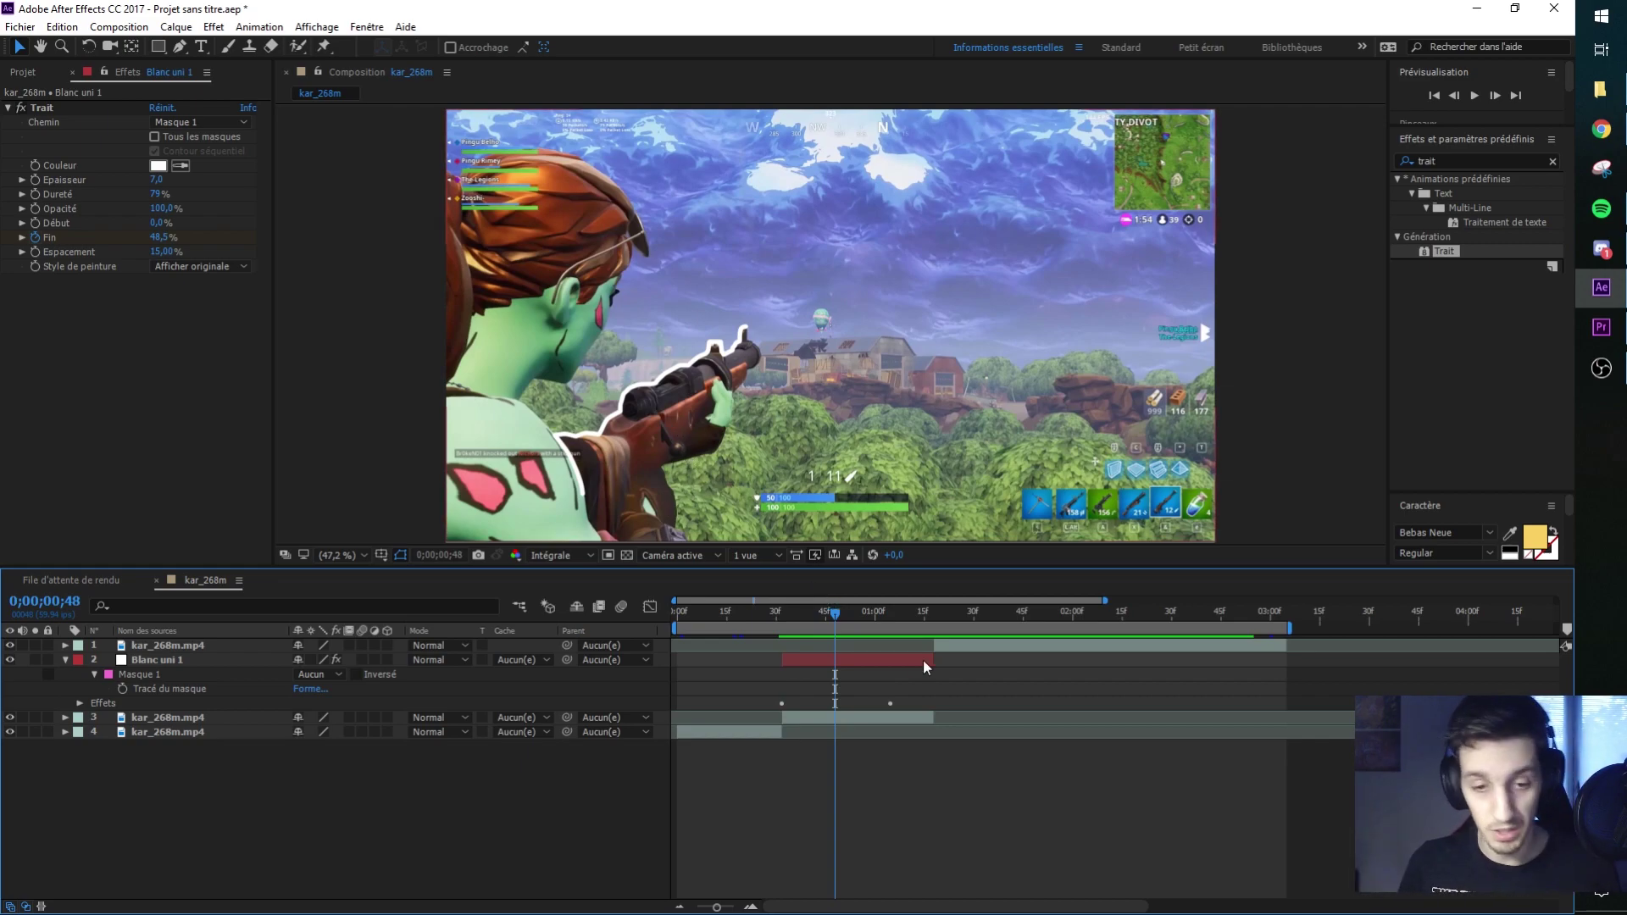
Keyframe the Trait effect's Début from 0 % at 0;00;00;50 to 100 % at 0;00;01;17
{"action": "left_click_drag", "start_coordinate": [837, 613], "coordinate": [845, 610]}
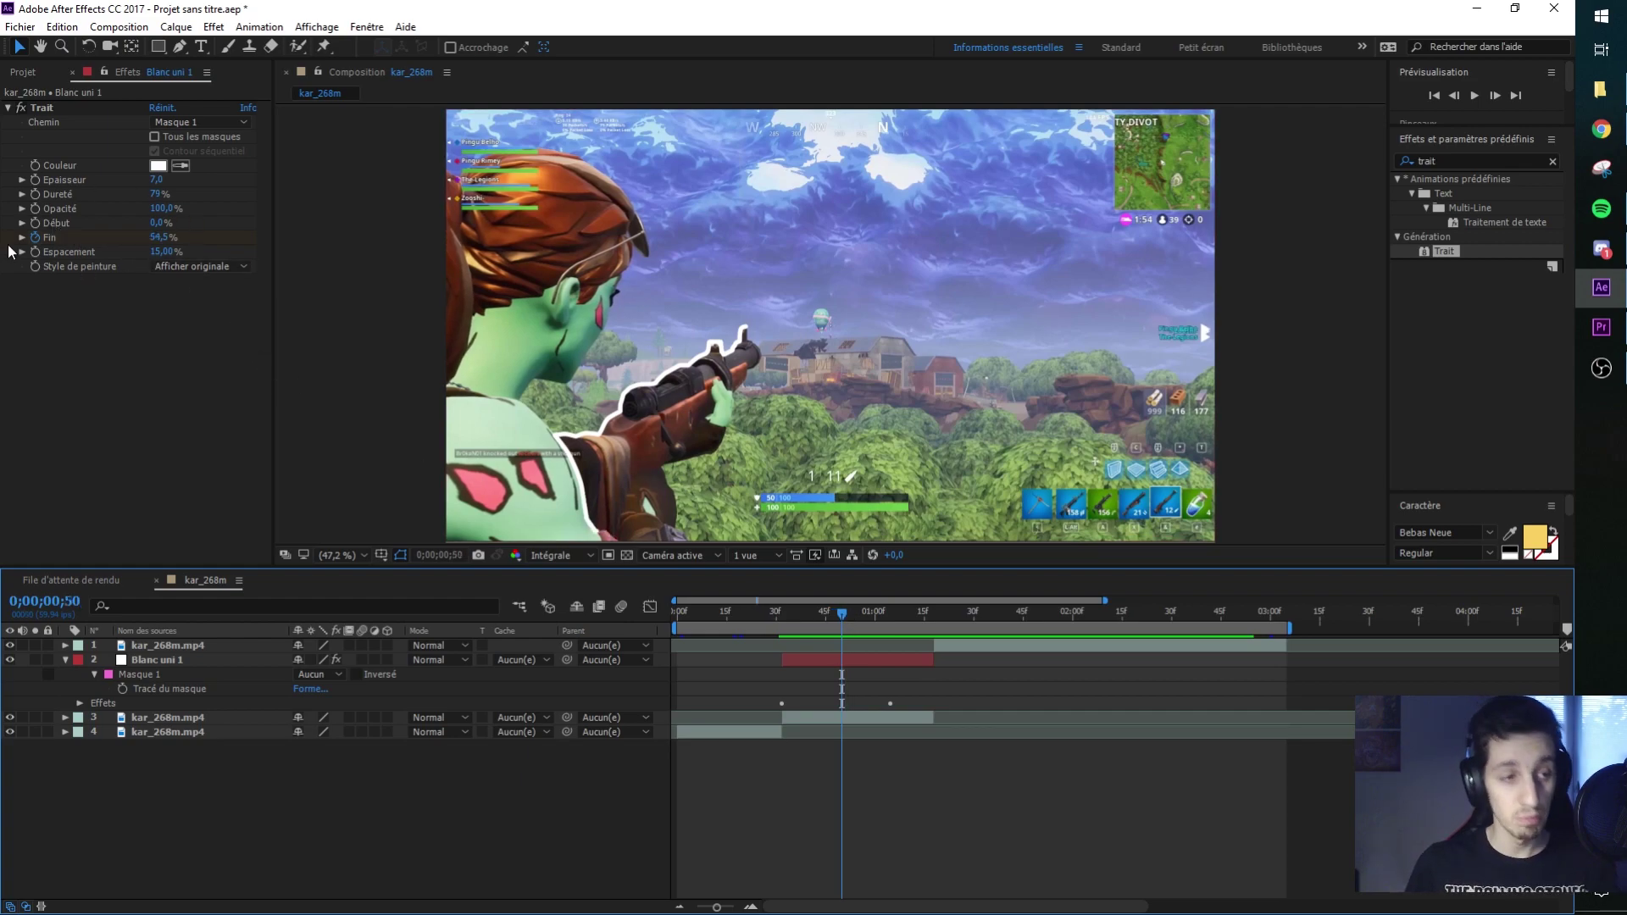
{"action": "left_click", "coordinate": [63, 239]}
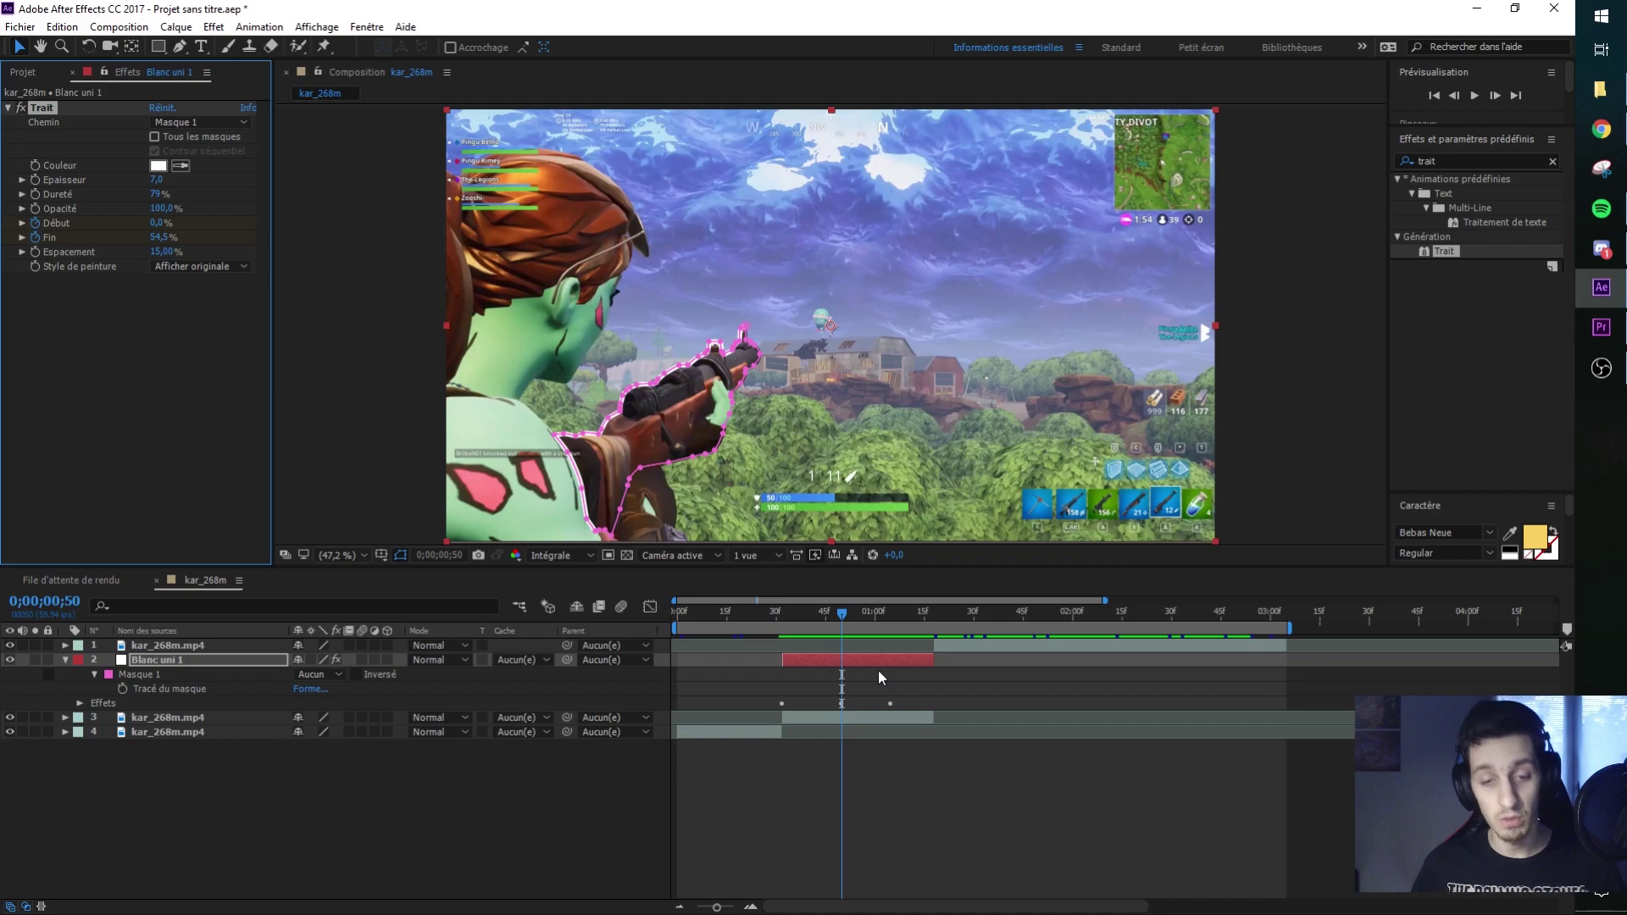
{"action": "left_click_drag", "start_coordinate": [836, 615], "coordinate": [930, 612]}
{"action": "left_click_drag", "start_coordinate": [161, 223], "coordinate": [309, 226]}
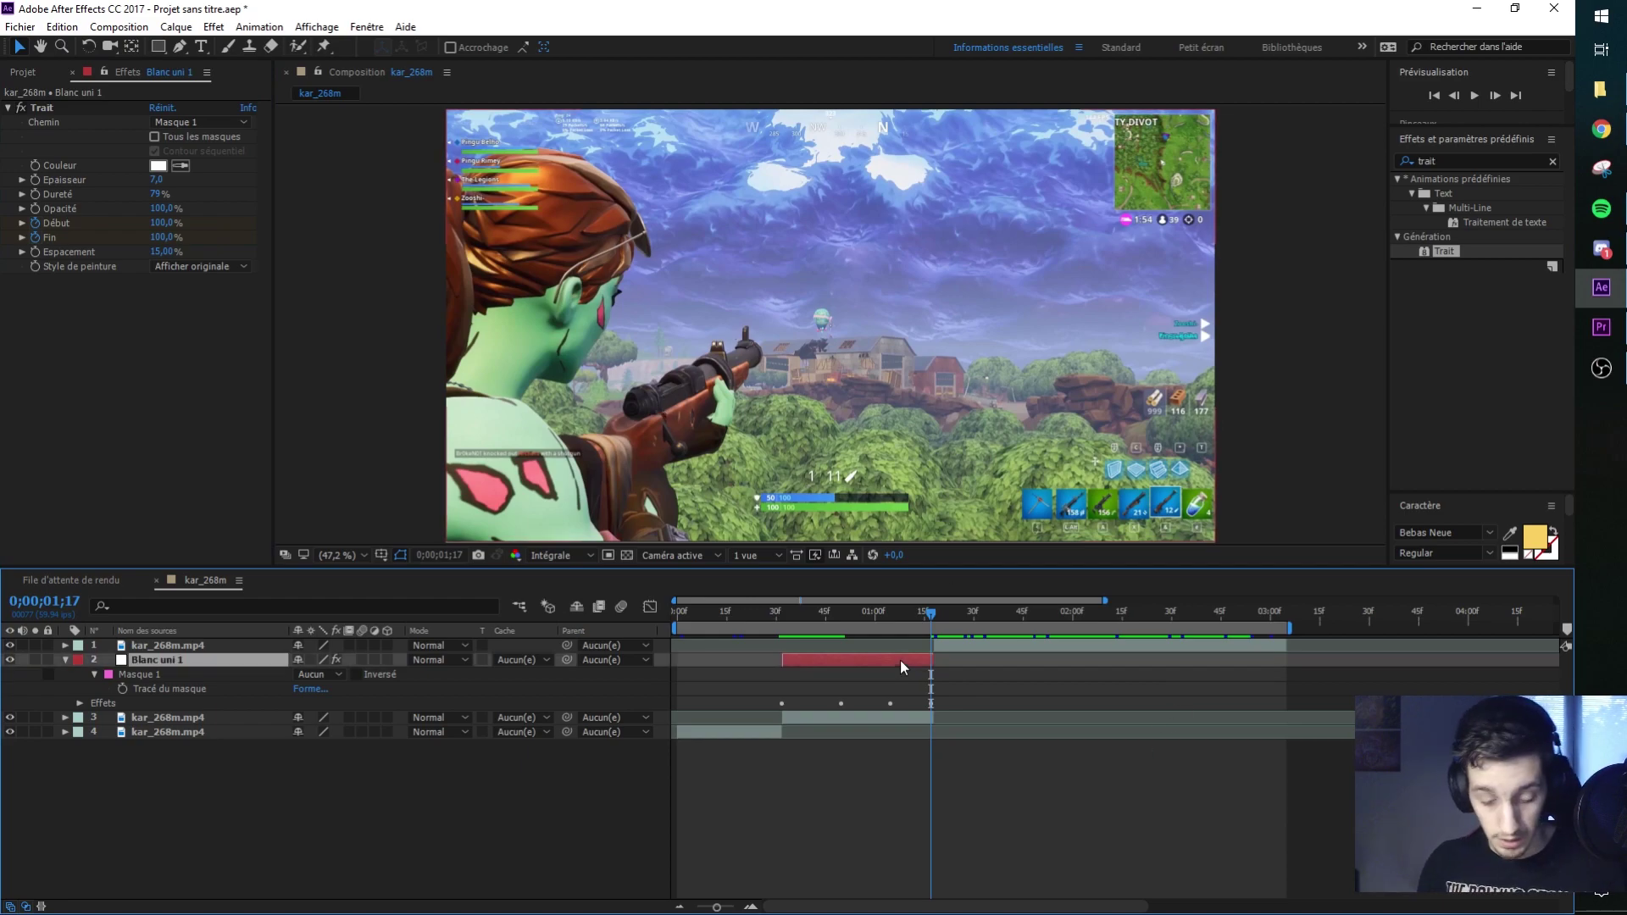
Play back and scrub through the animated rifle outline from before the white solid begins
{"action": "key", "text": "i"}
{"action": "mouse_move", "coordinate": [796, 623]}
{"action": "left_mouse_down"}
{"action": "mouse_move", "coordinate": [926, 581]}
{"action": "mouse_move", "coordinate": [767, 588]}
{"action": "left_mouse_up"}
{"action": "key", "text": "space"}
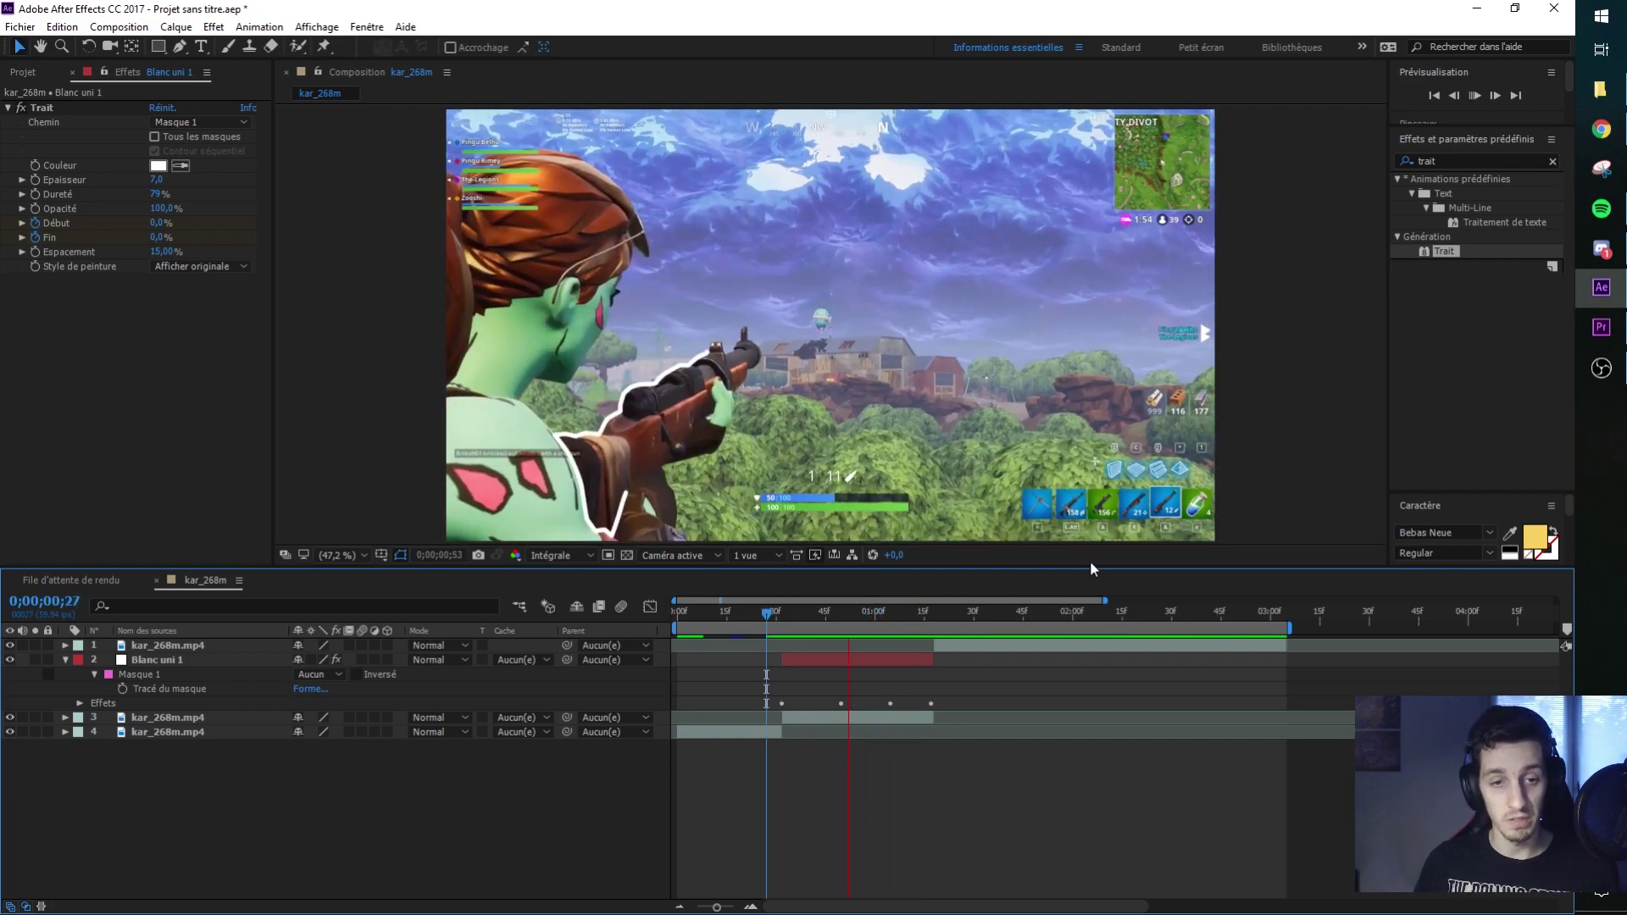
{"action": "left_click_drag", "start_coordinate": [782, 618], "coordinate": [730, 624]}
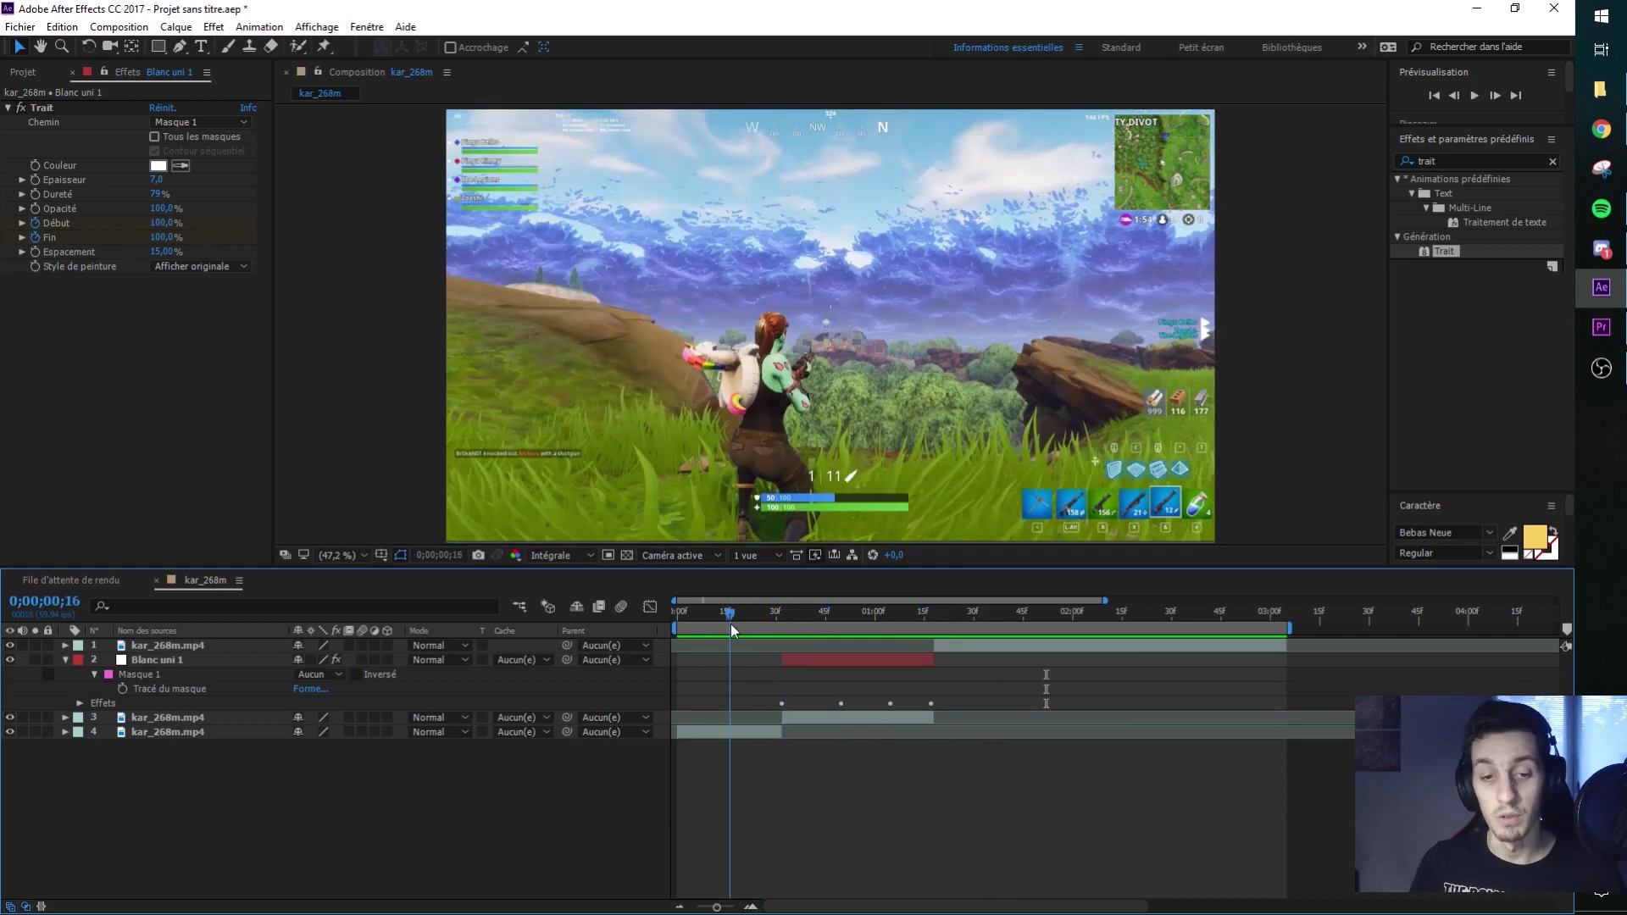
{"action": "key", "text": "space"}
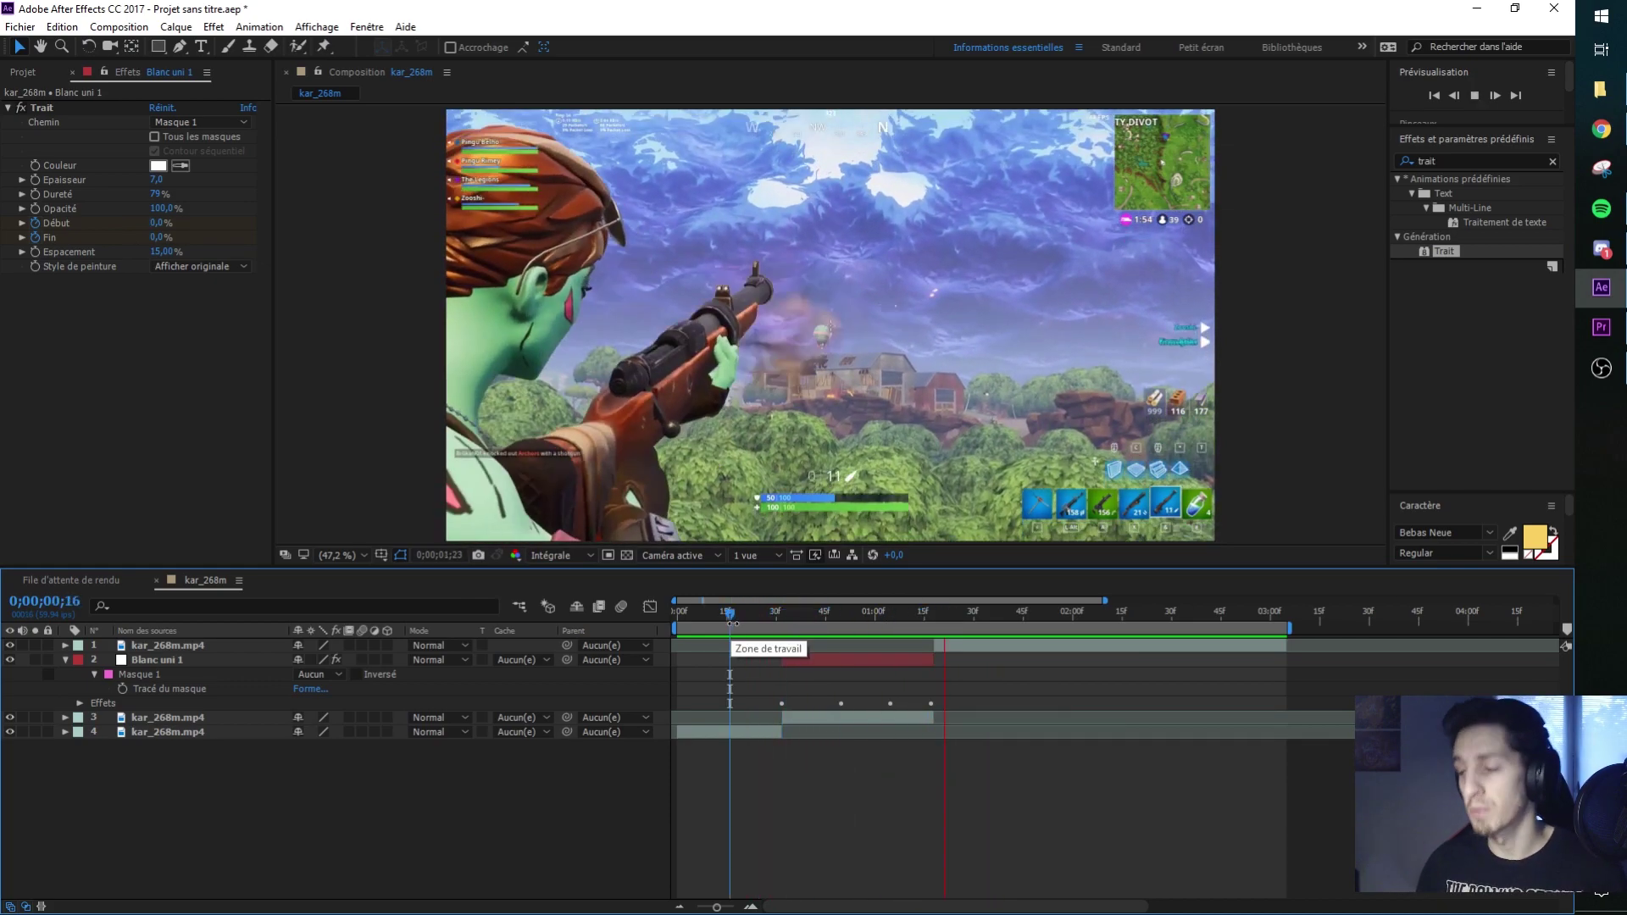
{"action": "left_click_drag", "start_coordinate": [731, 619], "coordinate": [836, 617]}
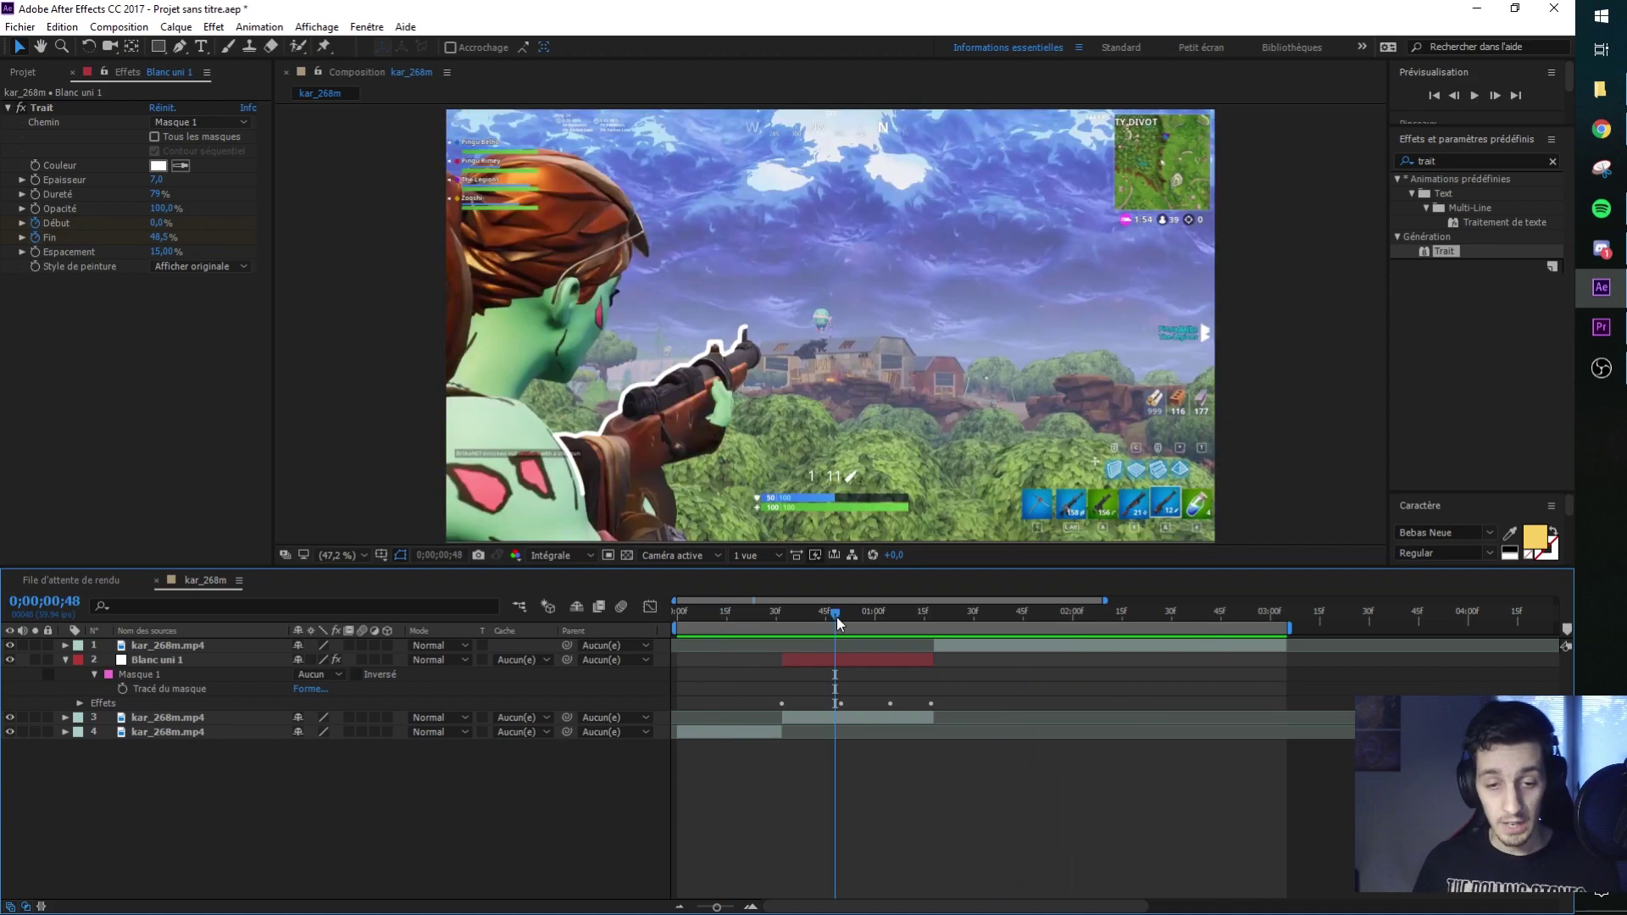
Search the effects for "lueur diffuse", apply Lueur diffuse to the white solid, and set its Rayon to 50
{"action": "left_click", "coordinate": [1449, 161]}
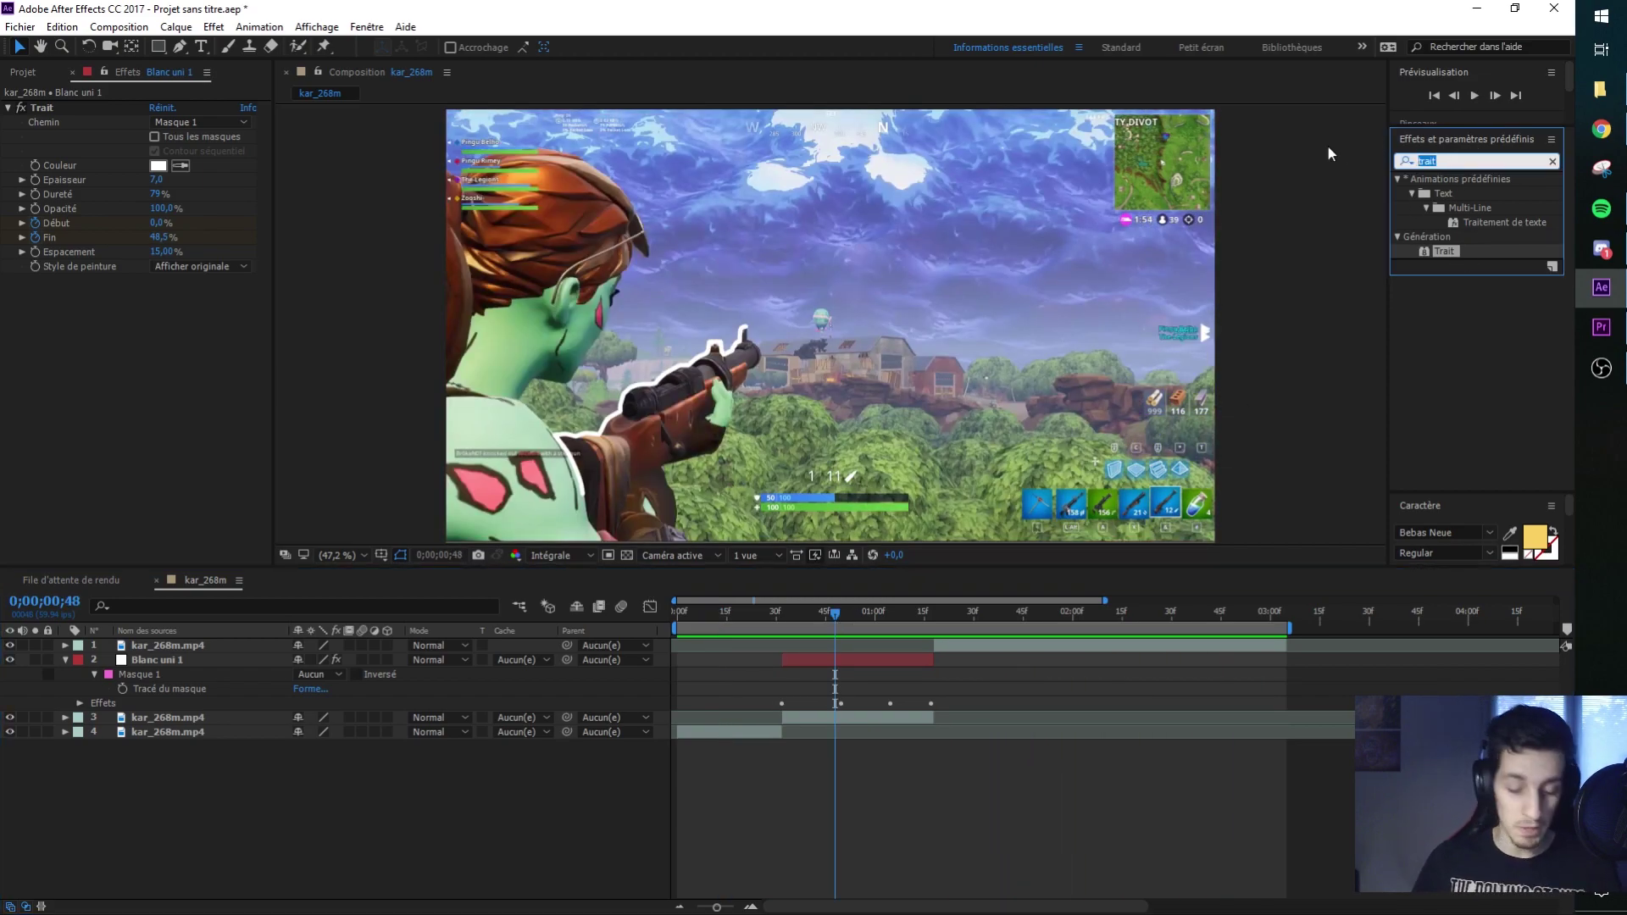
{"action": "type", "text": "lueur diffuse"}
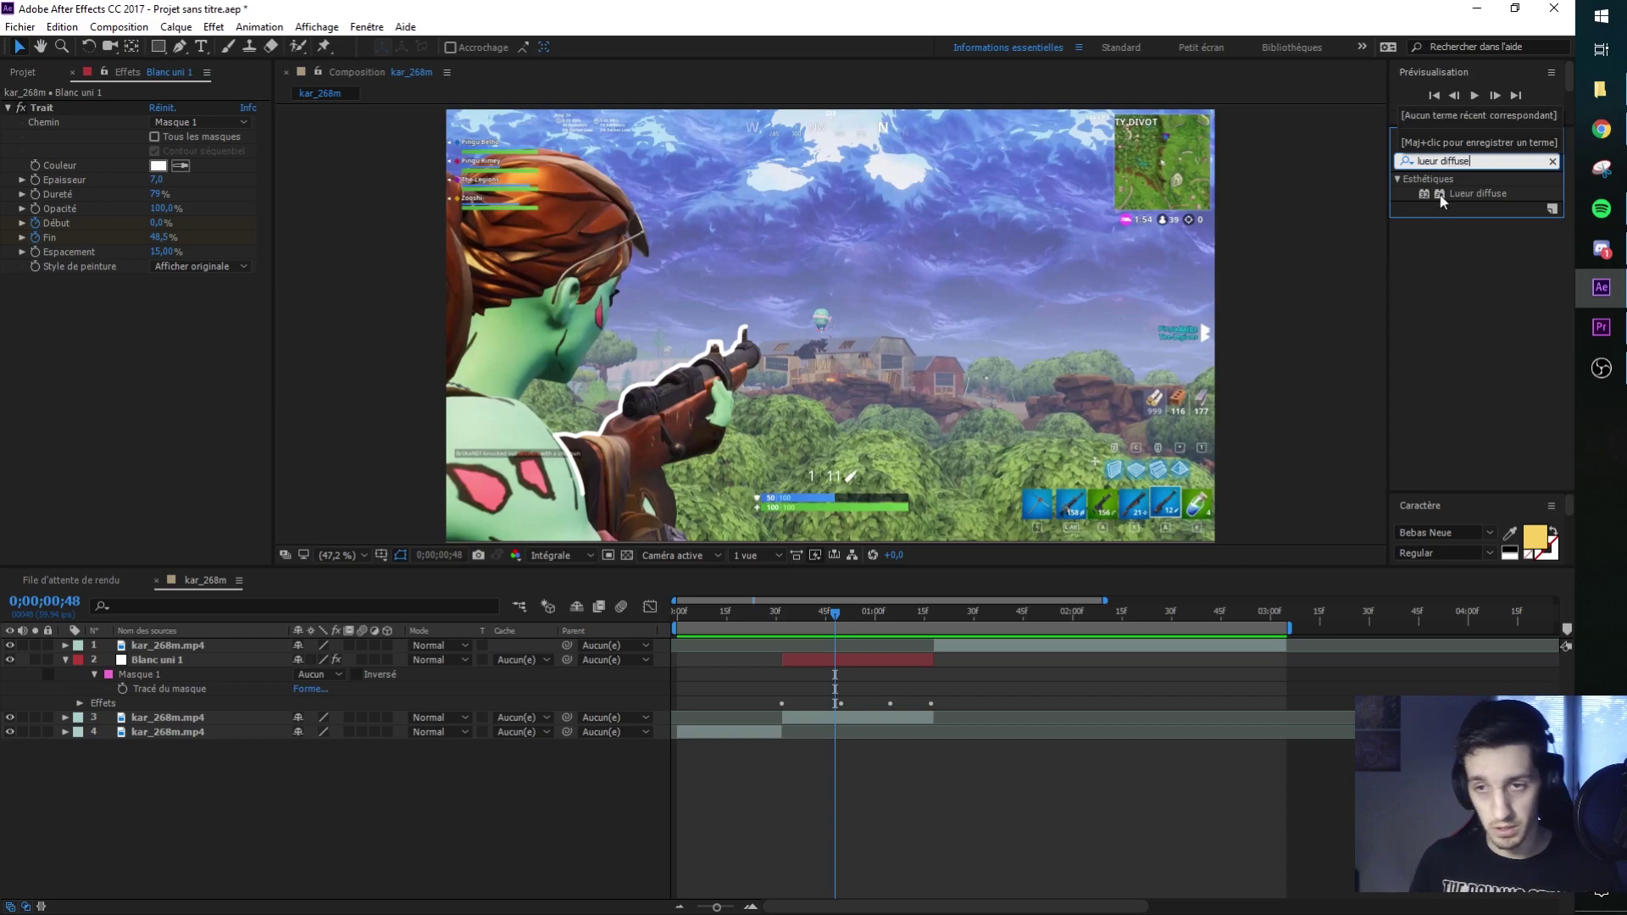
{"action": "double_click", "coordinate": [1479, 193]}
{"action": "left_click_drag", "start_coordinate": [155, 323], "coordinate": [168, 324]}
Set the Lueur diffuse effect's Couleur A to yellow (FFD800)
{"action": "left_click", "coordinate": [159, 488]}
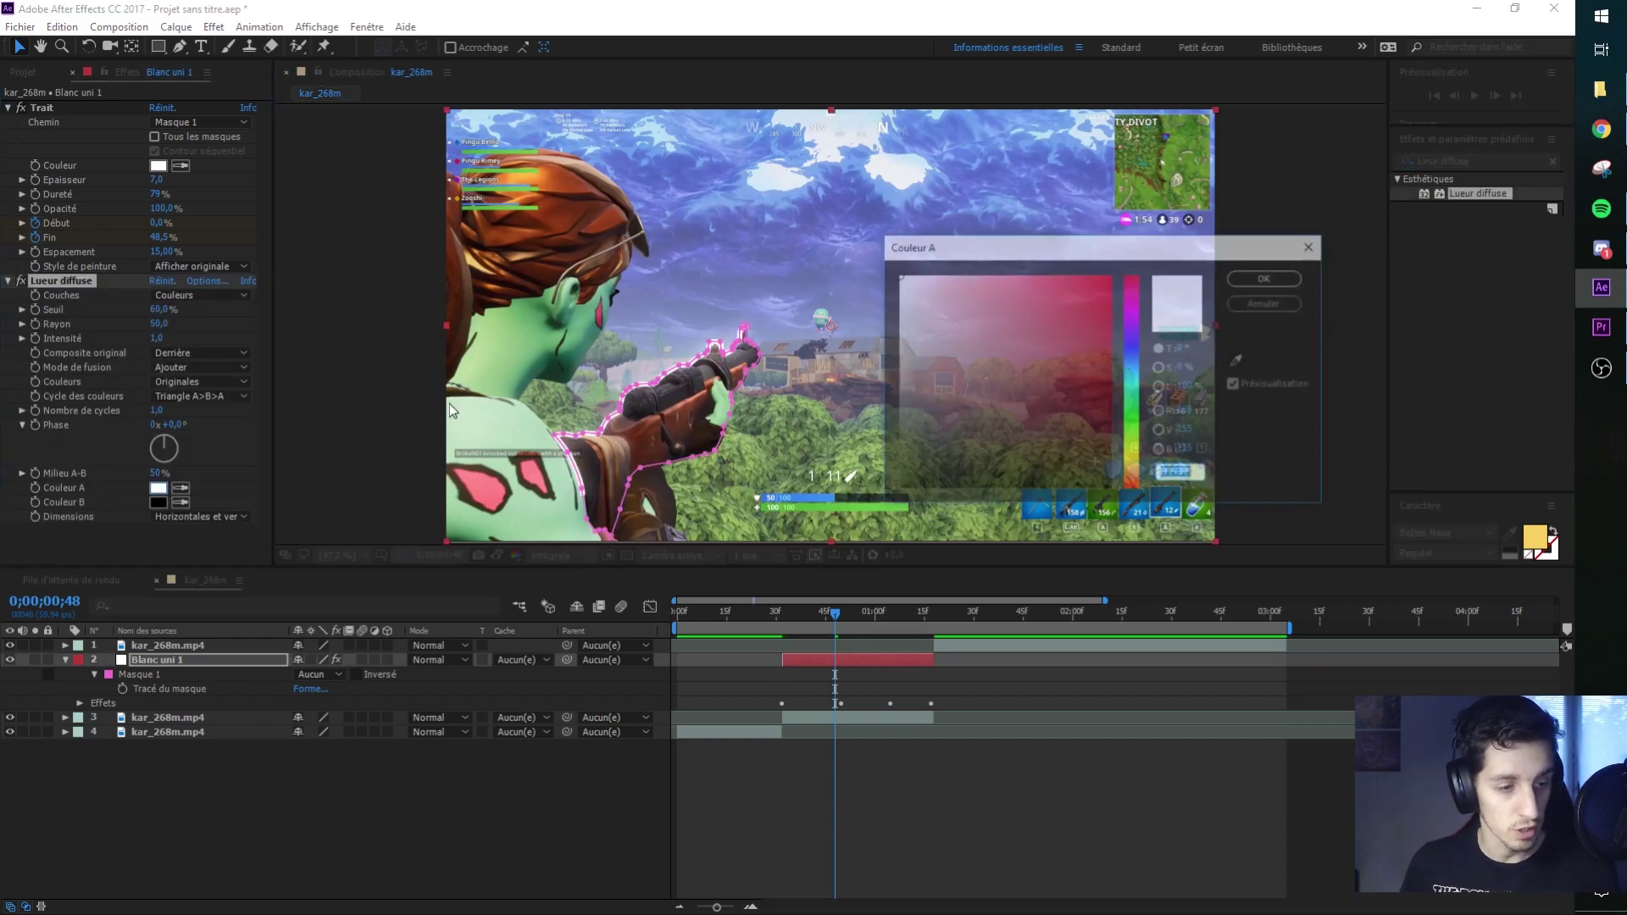
{"action": "left_click", "coordinate": [1133, 381]}
{"action": "left_click", "coordinate": [1132, 460]}
{"action": "left_click", "coordinate": [1022, 286]}
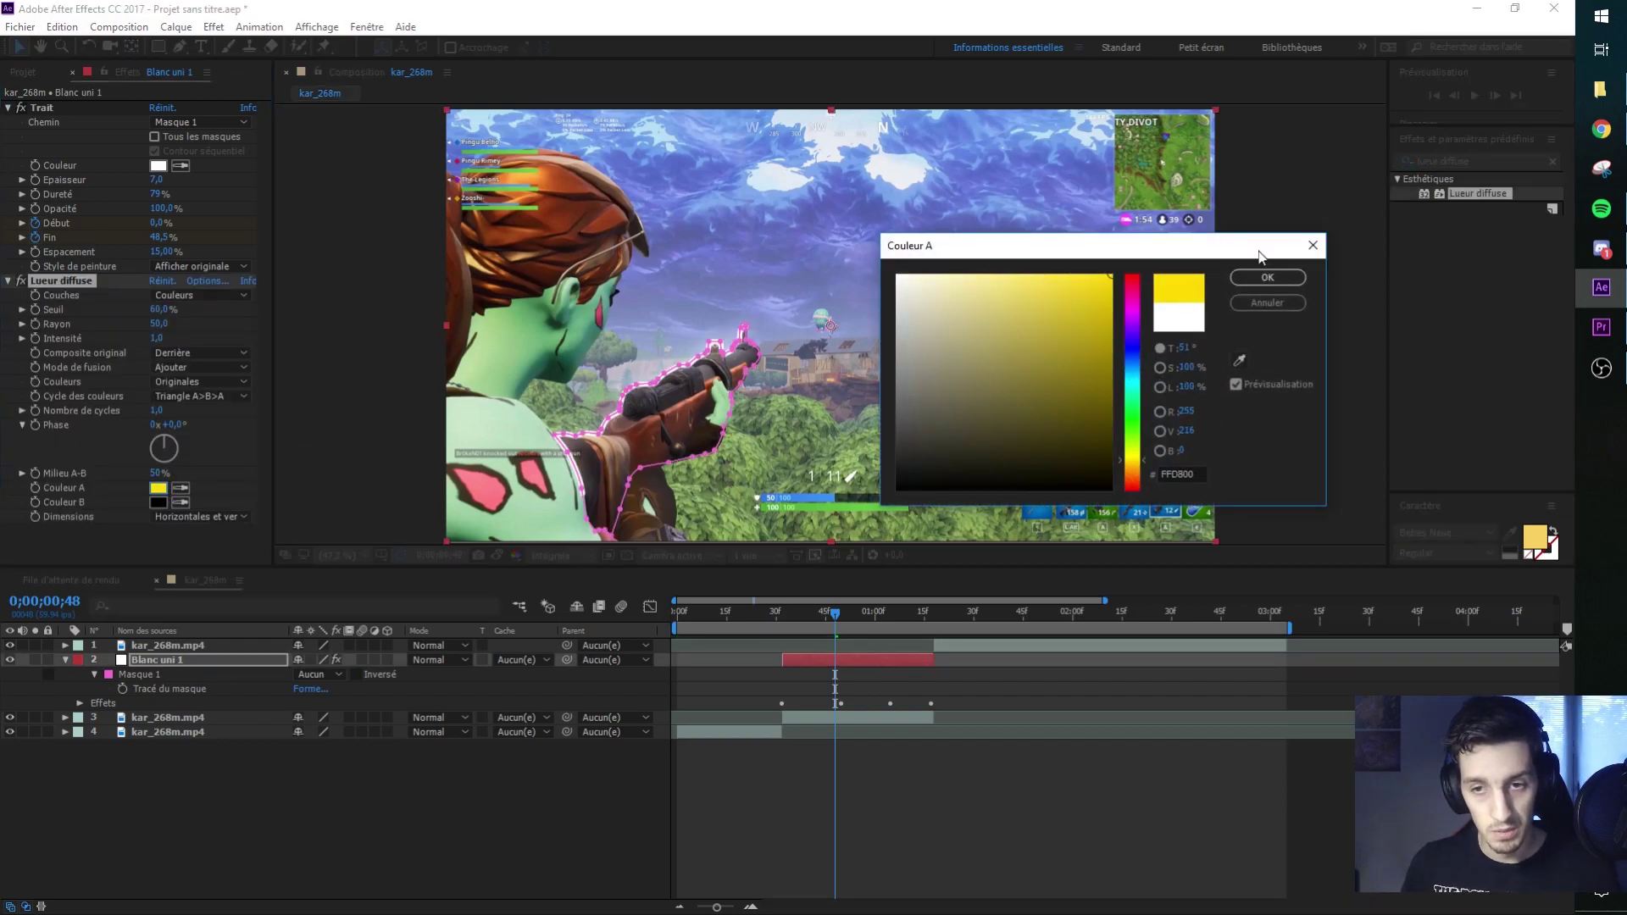
{"action": "left_click", "coordinate": [1268, 277]}
Set the Lueur diffuse effect's Couleur B to blue (0072FF)
{"action": "left_click", "coordinate": [158, 503]}
{"action": "left_click", "coordinate": [1134, 364]}
{"action": "left_click", "coordinate": [1097, 284]}
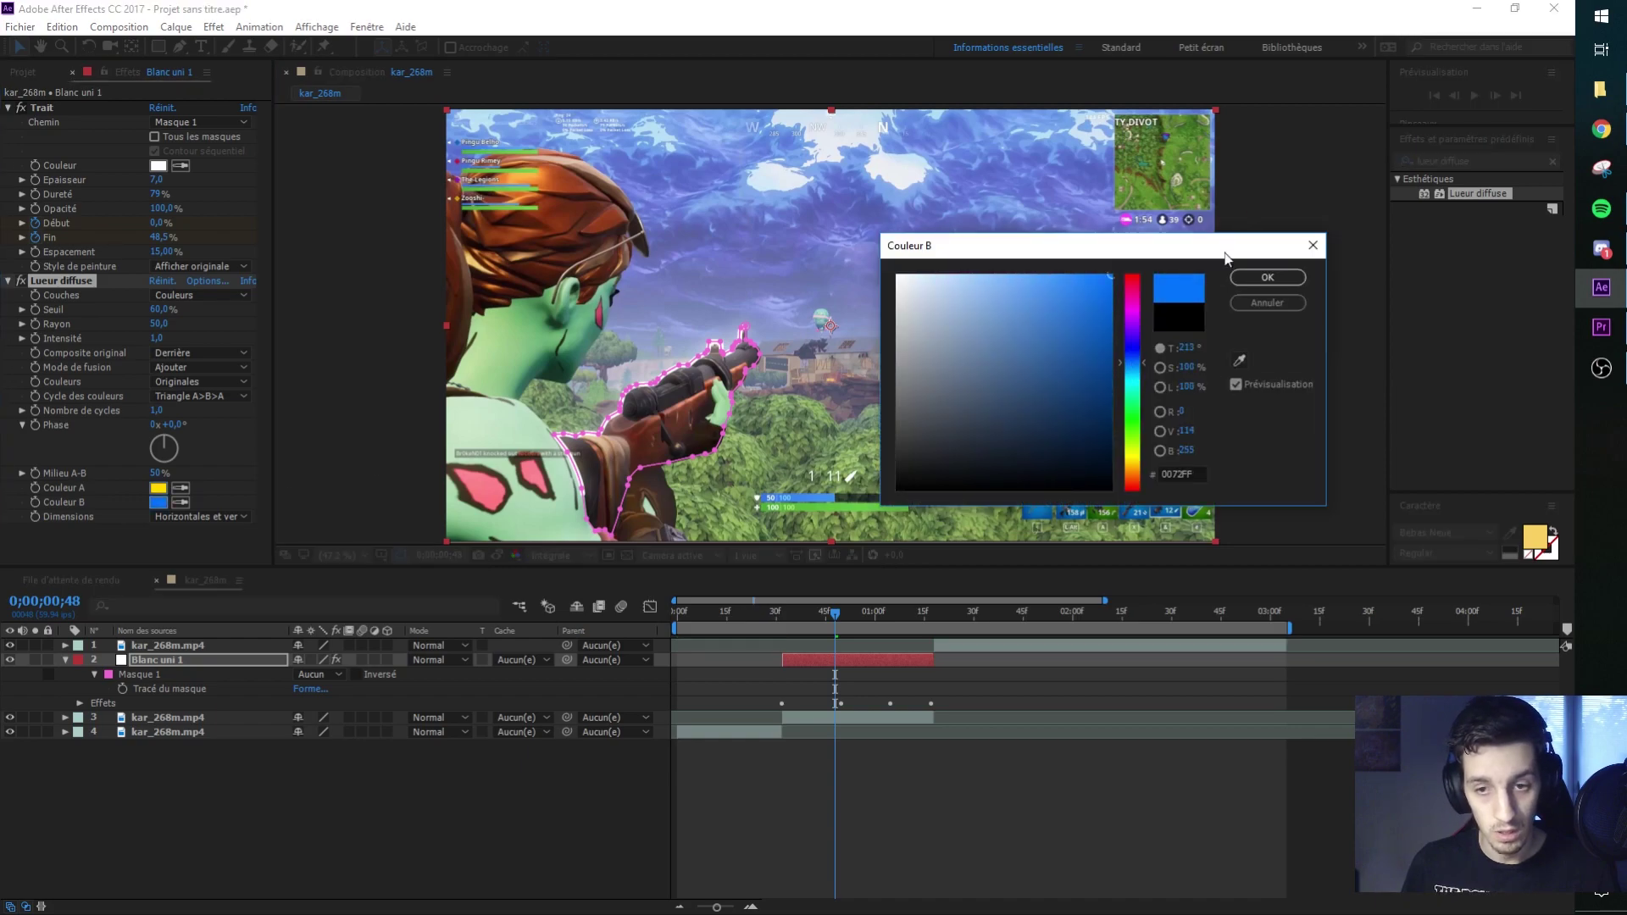
{"action": "left_click", "coordinate": [1268, 277]}
Set the Lueur diffuse effect's Couleurs to A et B and its Intensité to 2, and deselect the layer
{"action": "left_click", "coordinate": [201, 381]}
{"action": "left_click", "coordinate": [201, 396]}
{"action": "left_click", "coordinate": [1305, 342]}
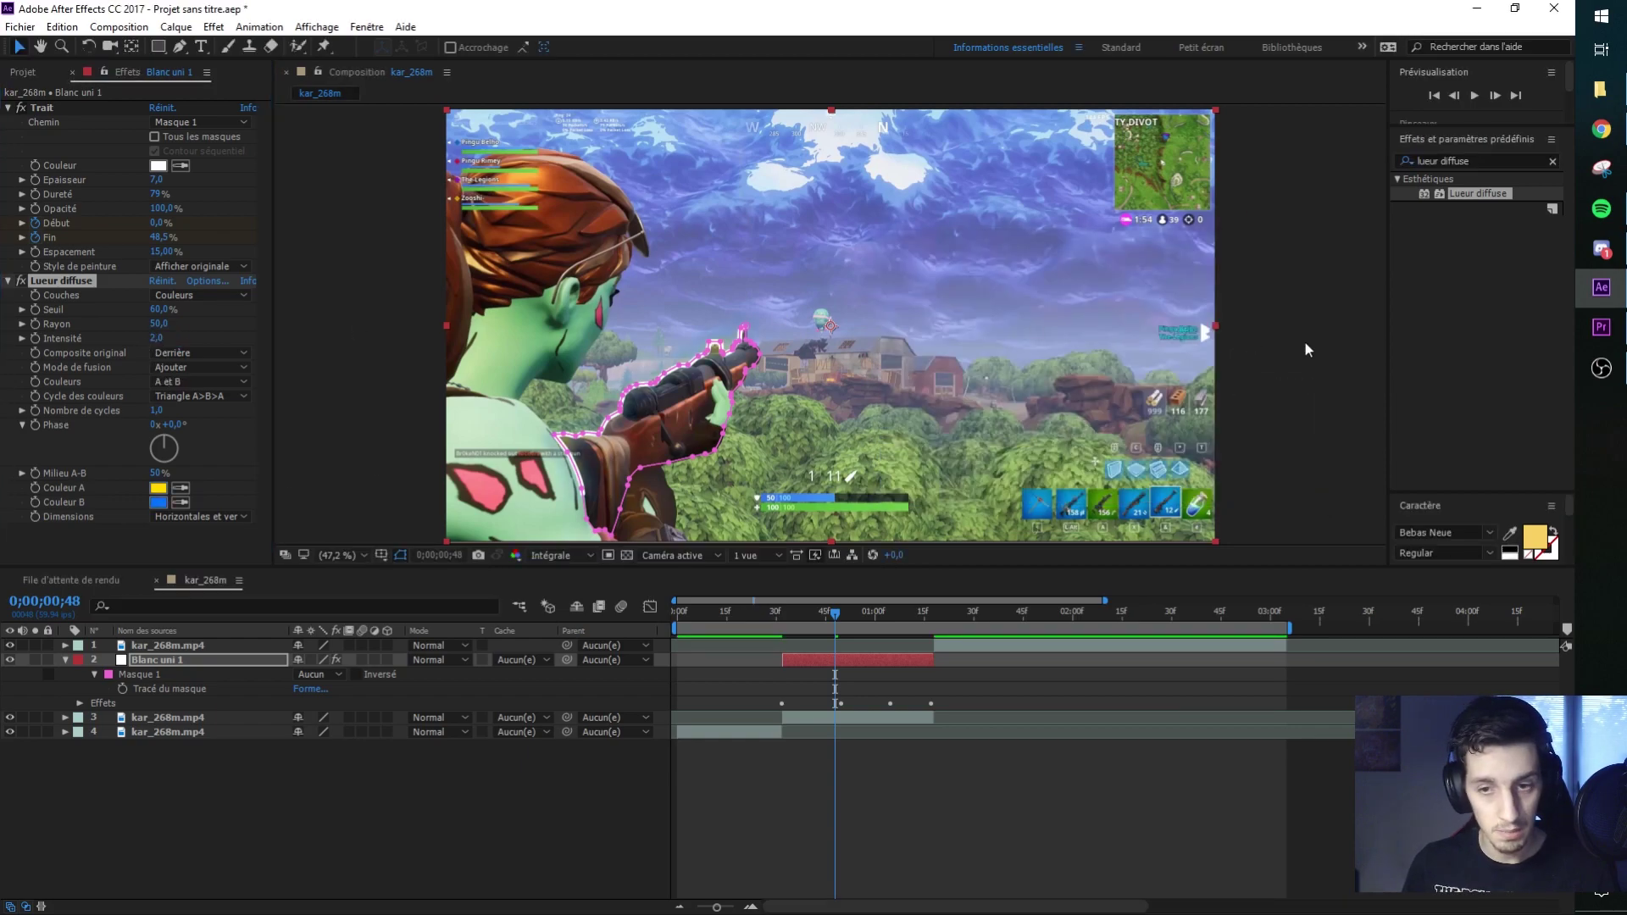
Set the Lueur diffuse effect's Couleur A to purple (790DB7) and its Cycle des couleurs to Triangle B>A>B
{"action": "left_click", "coordinate": [159, 488]}
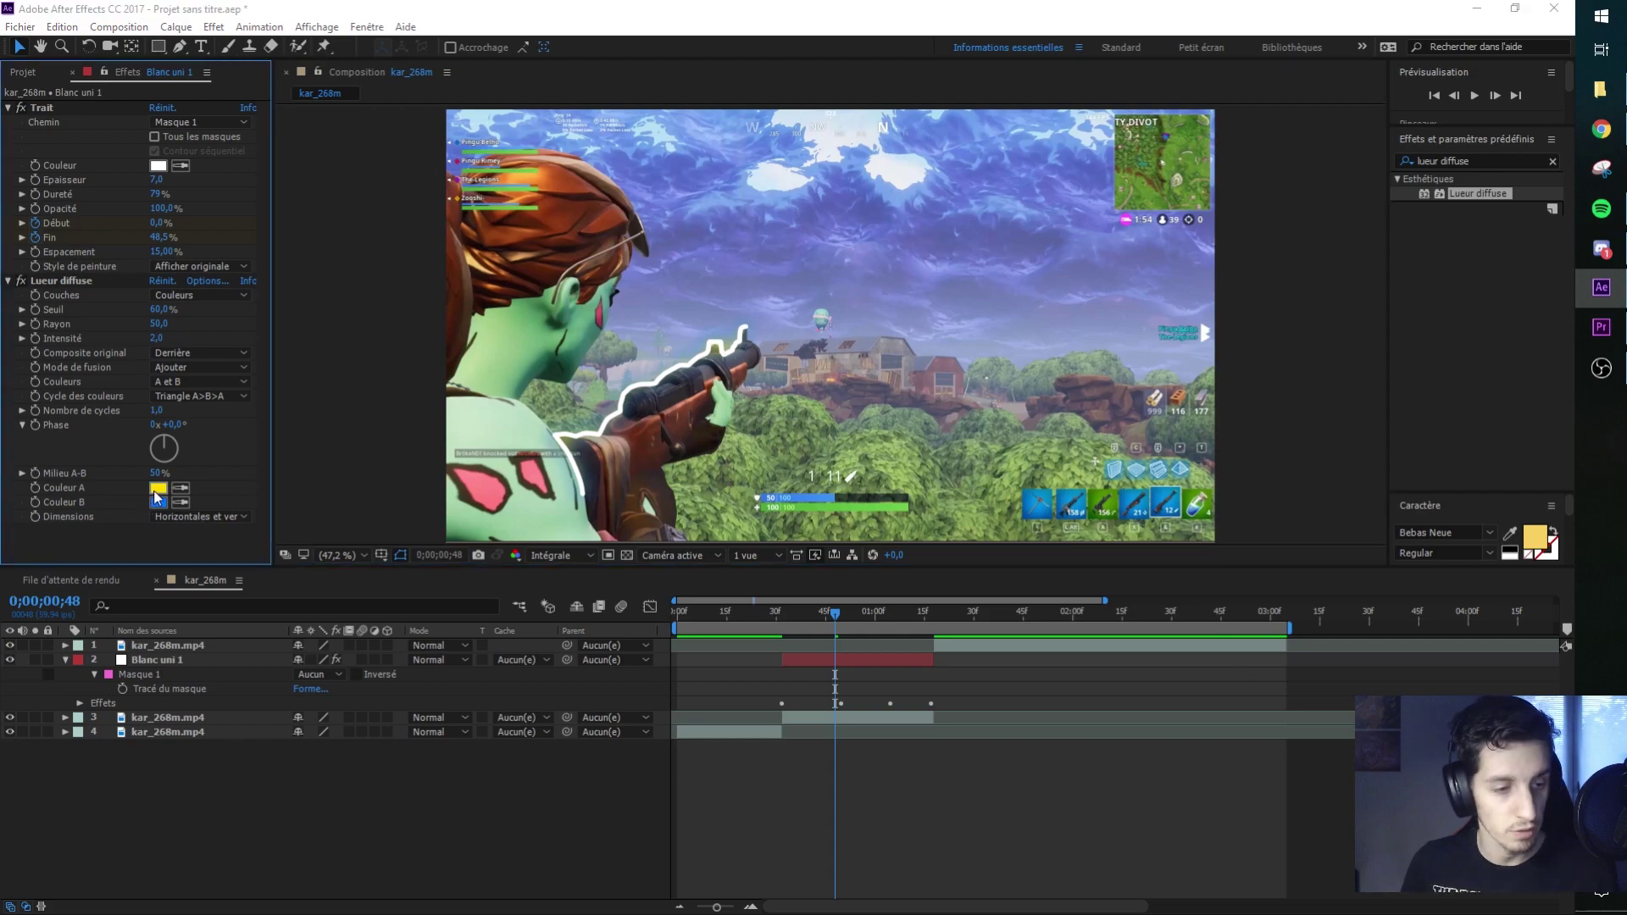
{"action": "left_click", "coordinate": [1134, 324]}
{"action": "left_click", "coordinate": [1092, 350]}
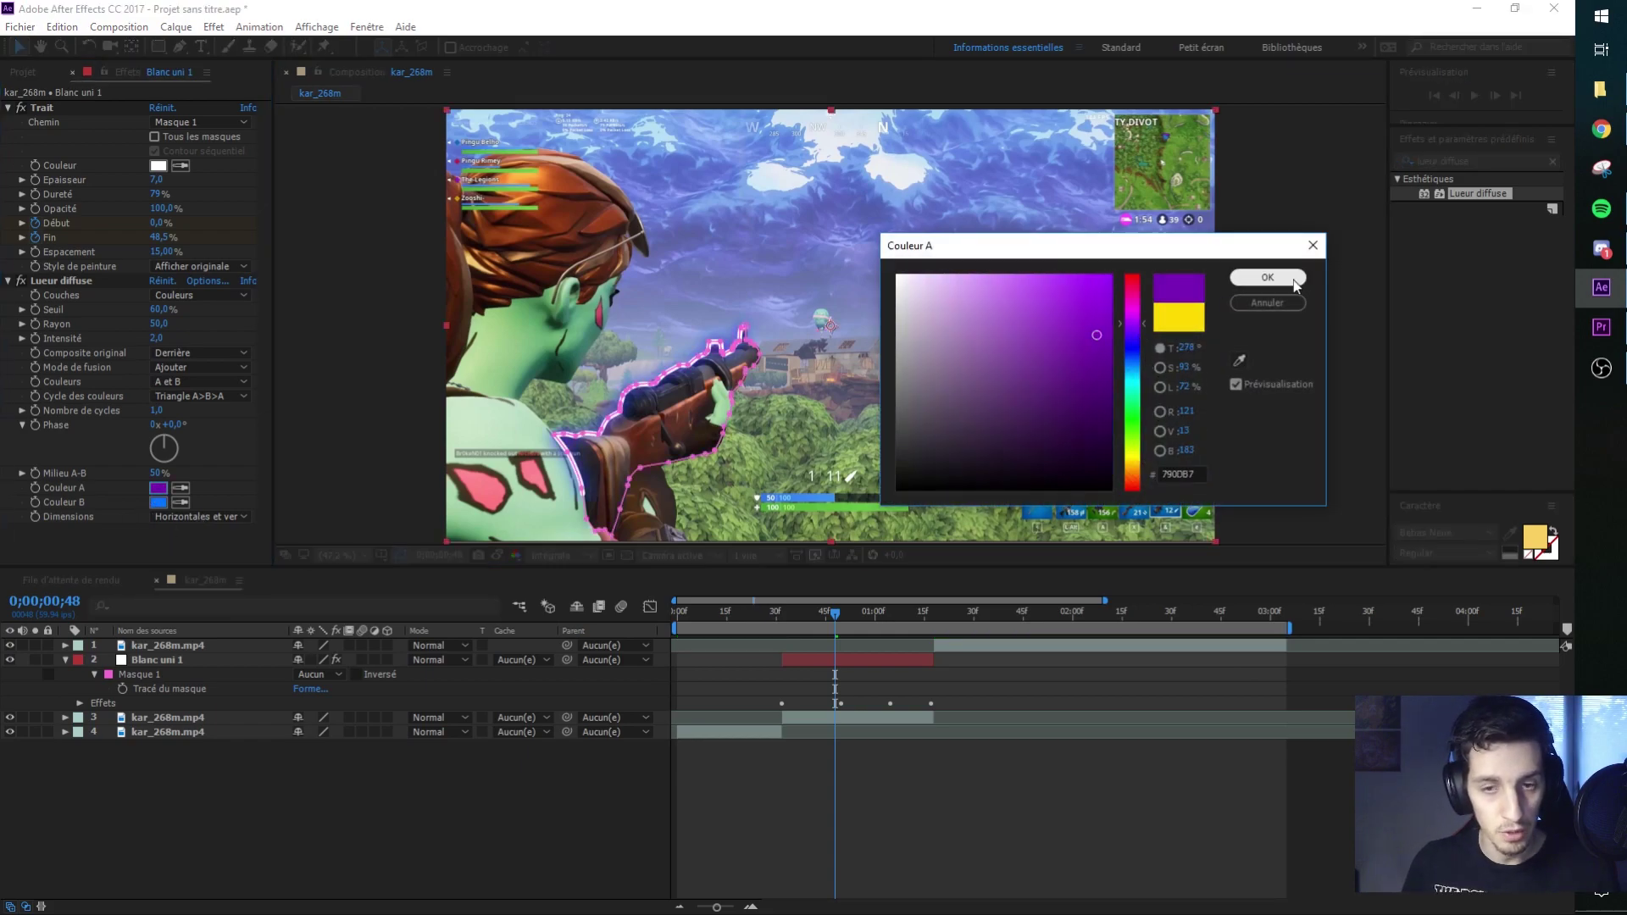
{"action": "left_click", "coordinate": [1268, 277]}
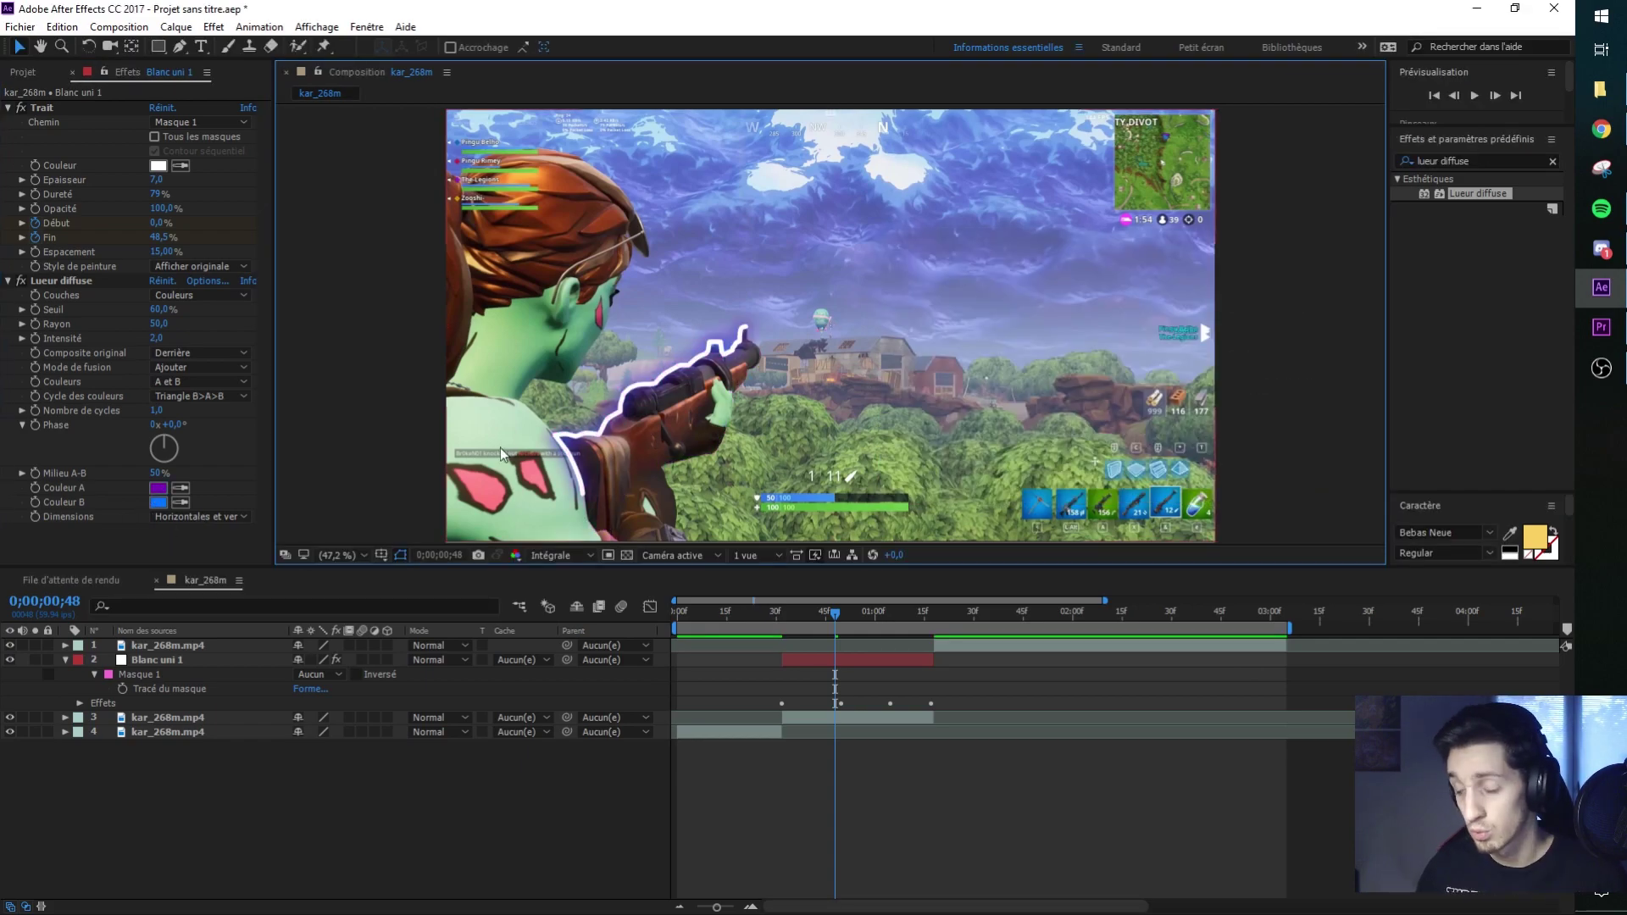
Compare the outline with Lueur diffuse disabled and enabled, and scrub through the glowing stroke animation
{"action": "left_click", "coordinate": [24, 281]}
{"action": "left_click", "coordinate": [24, 282]}
{"action": "left_click_drag", "start_coordinate": [775, 612], "coordinate": [938, 581]}
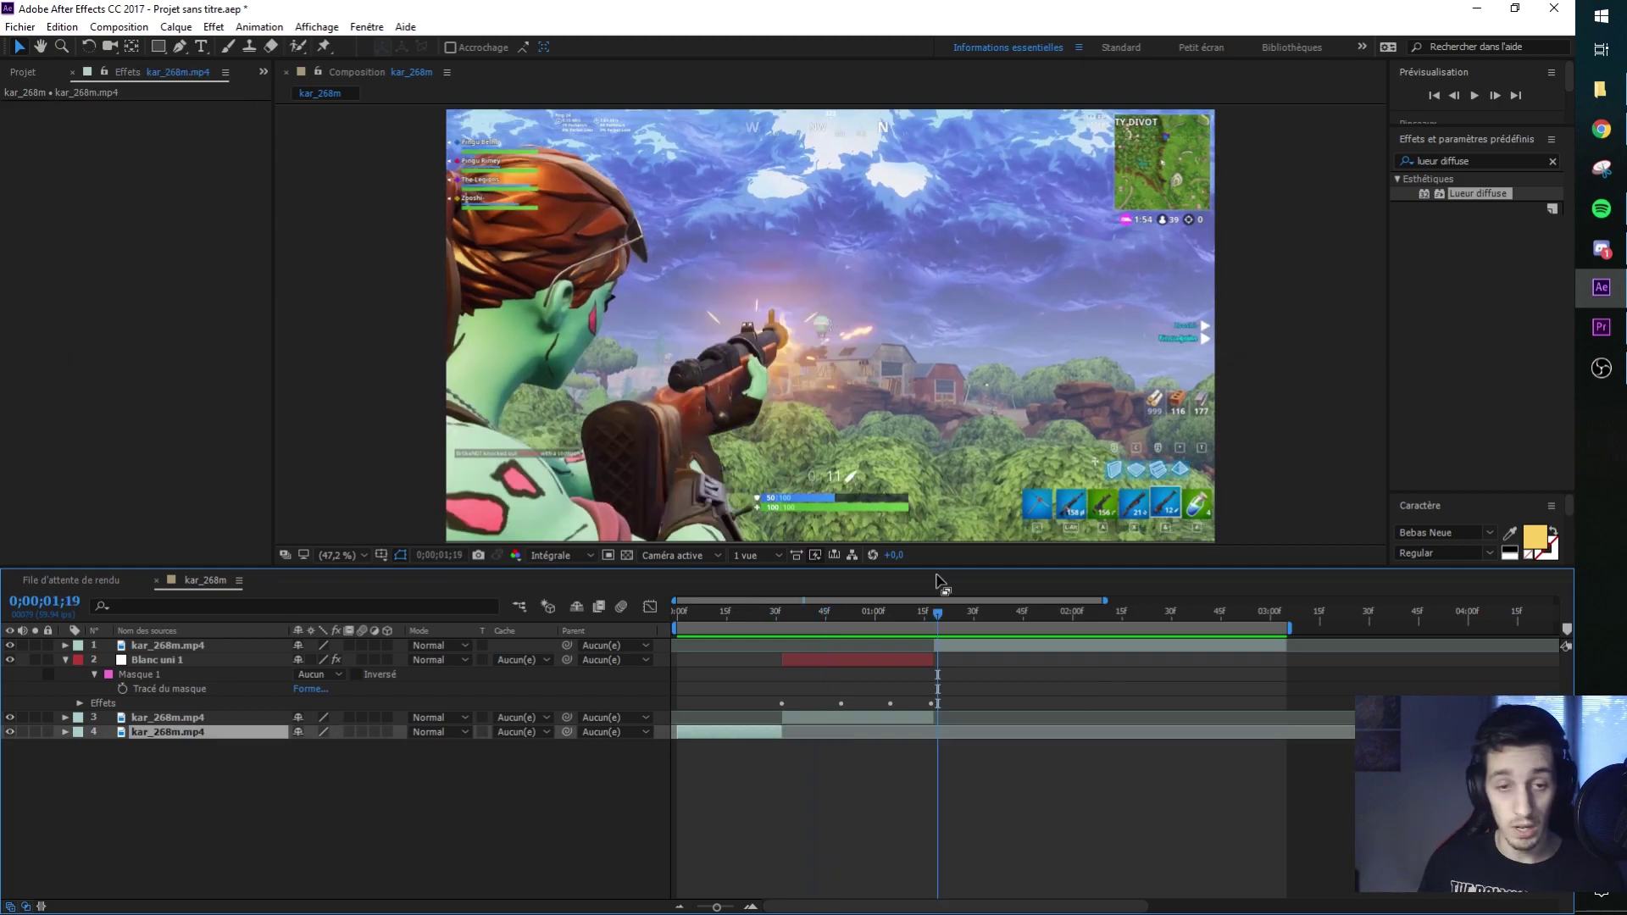